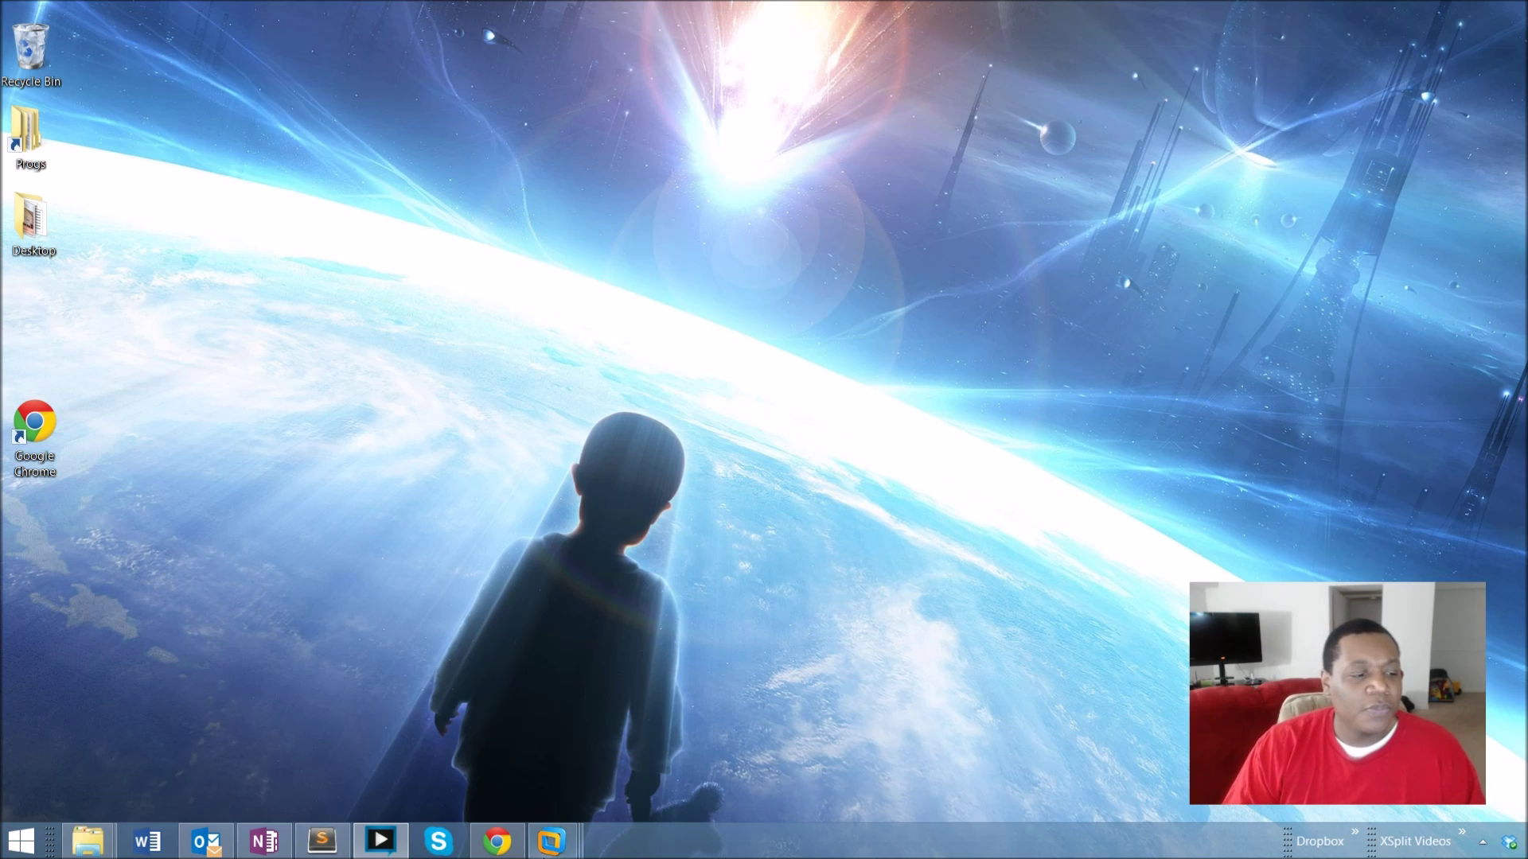
Restore the VMware Workstation window showing the Configuration Manager console's OSD Task Sequence collection.
click(550, 841)
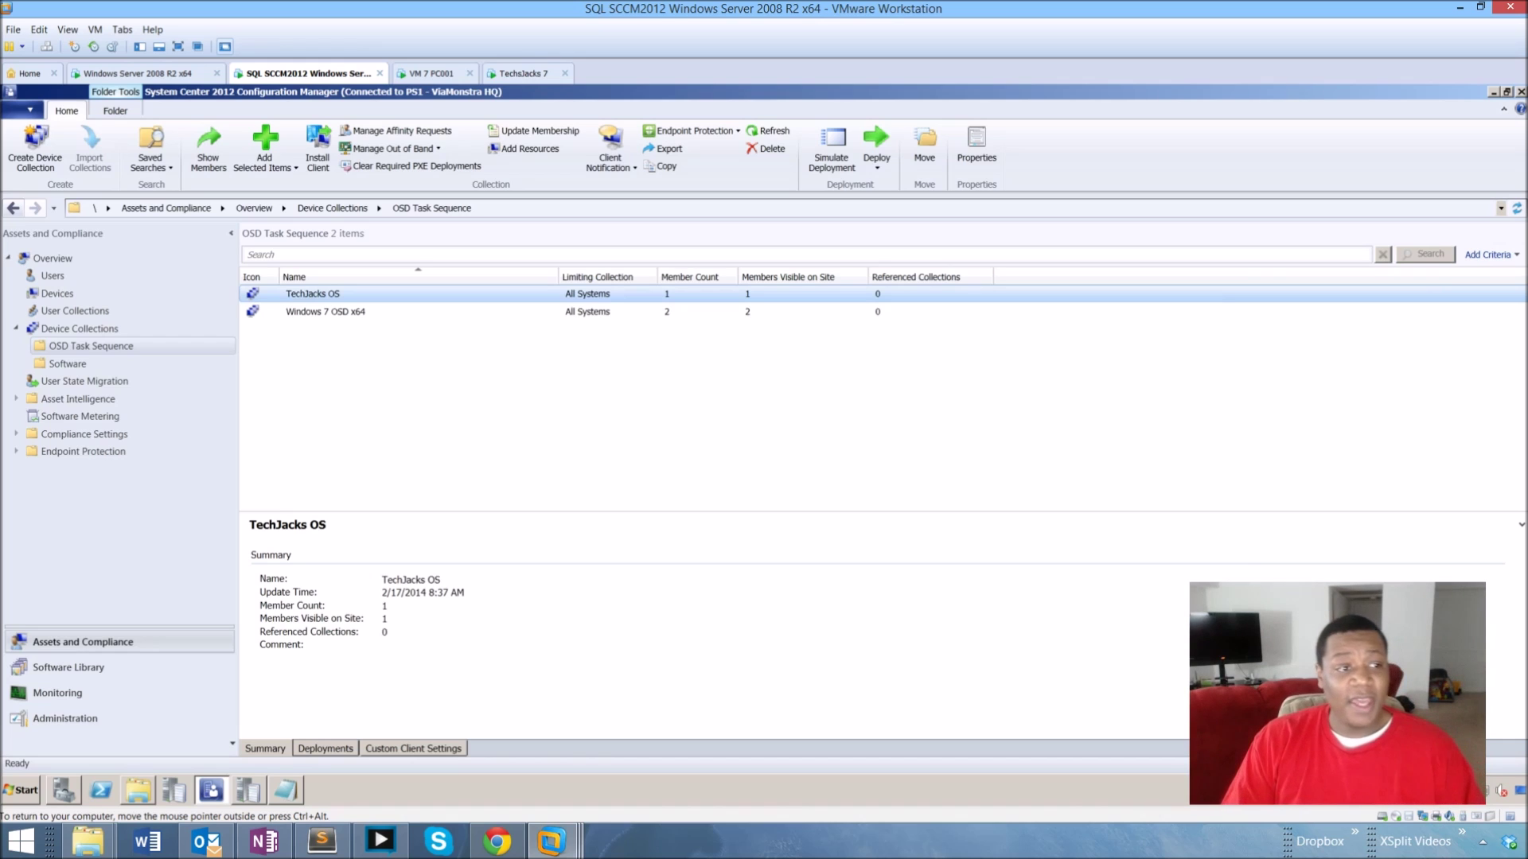
Open the TechJacks OS collection to see member Zed, then switch to the TechJacks 7 VM.
key(Return)
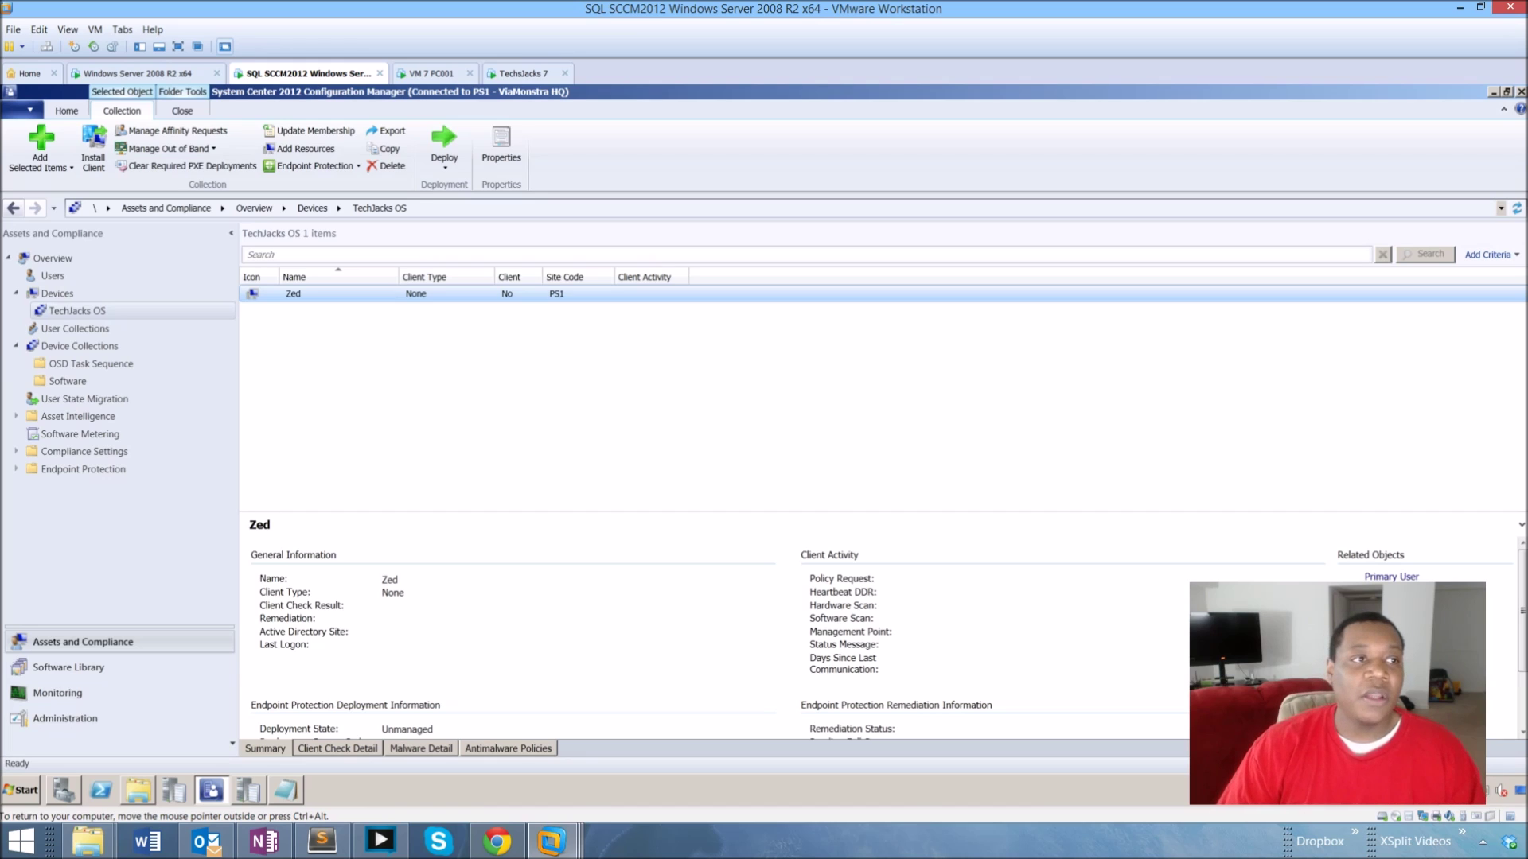
click(517, 74)
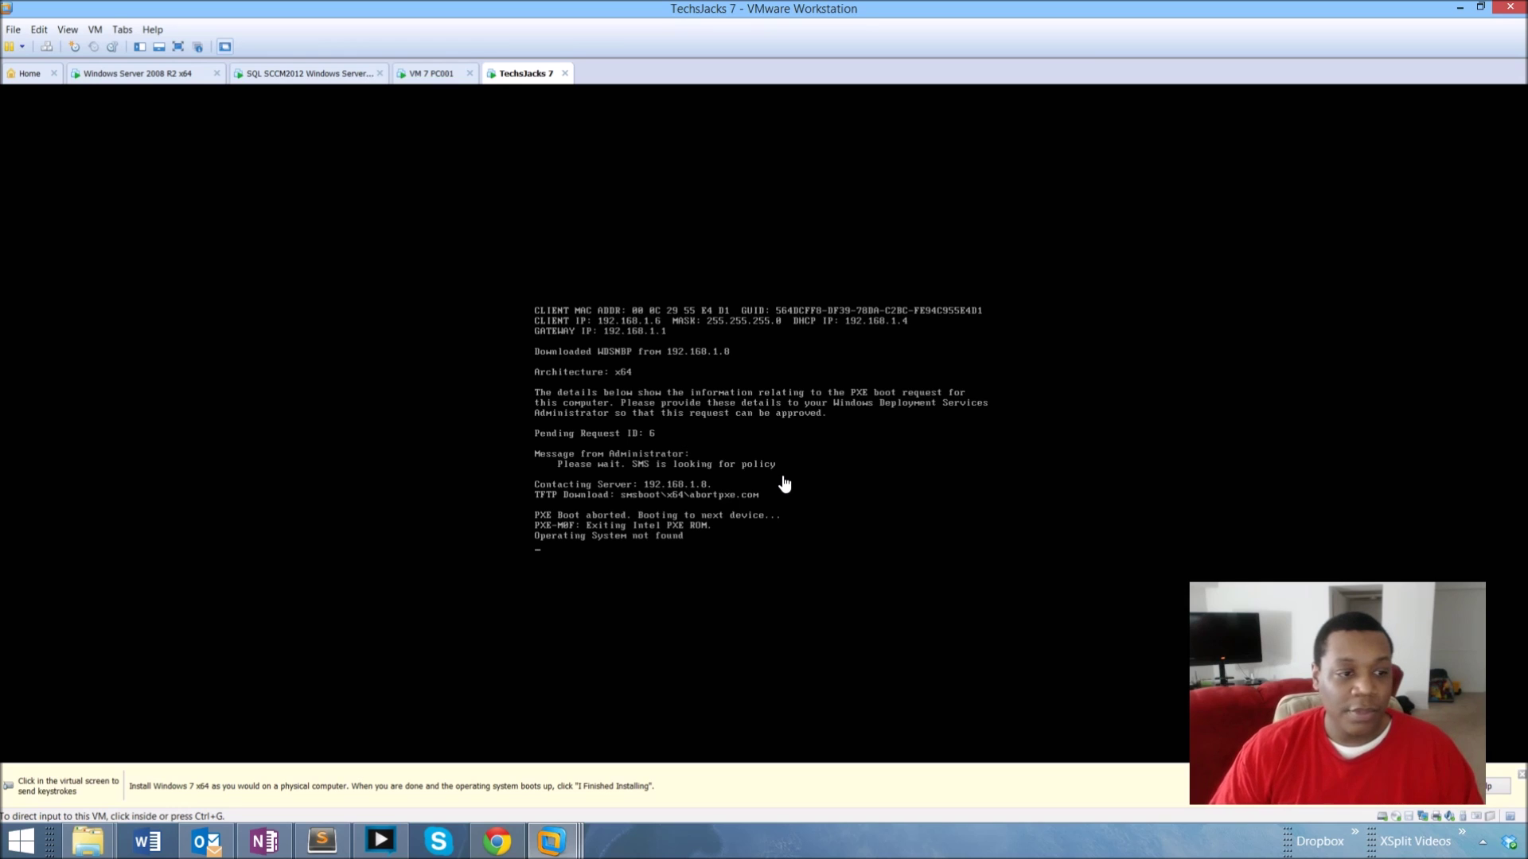
Network-boot the TechJacks 7 VM with F12 so it loads boot.PS100005.wim, then return to the SCCM console.
click(784, 483)
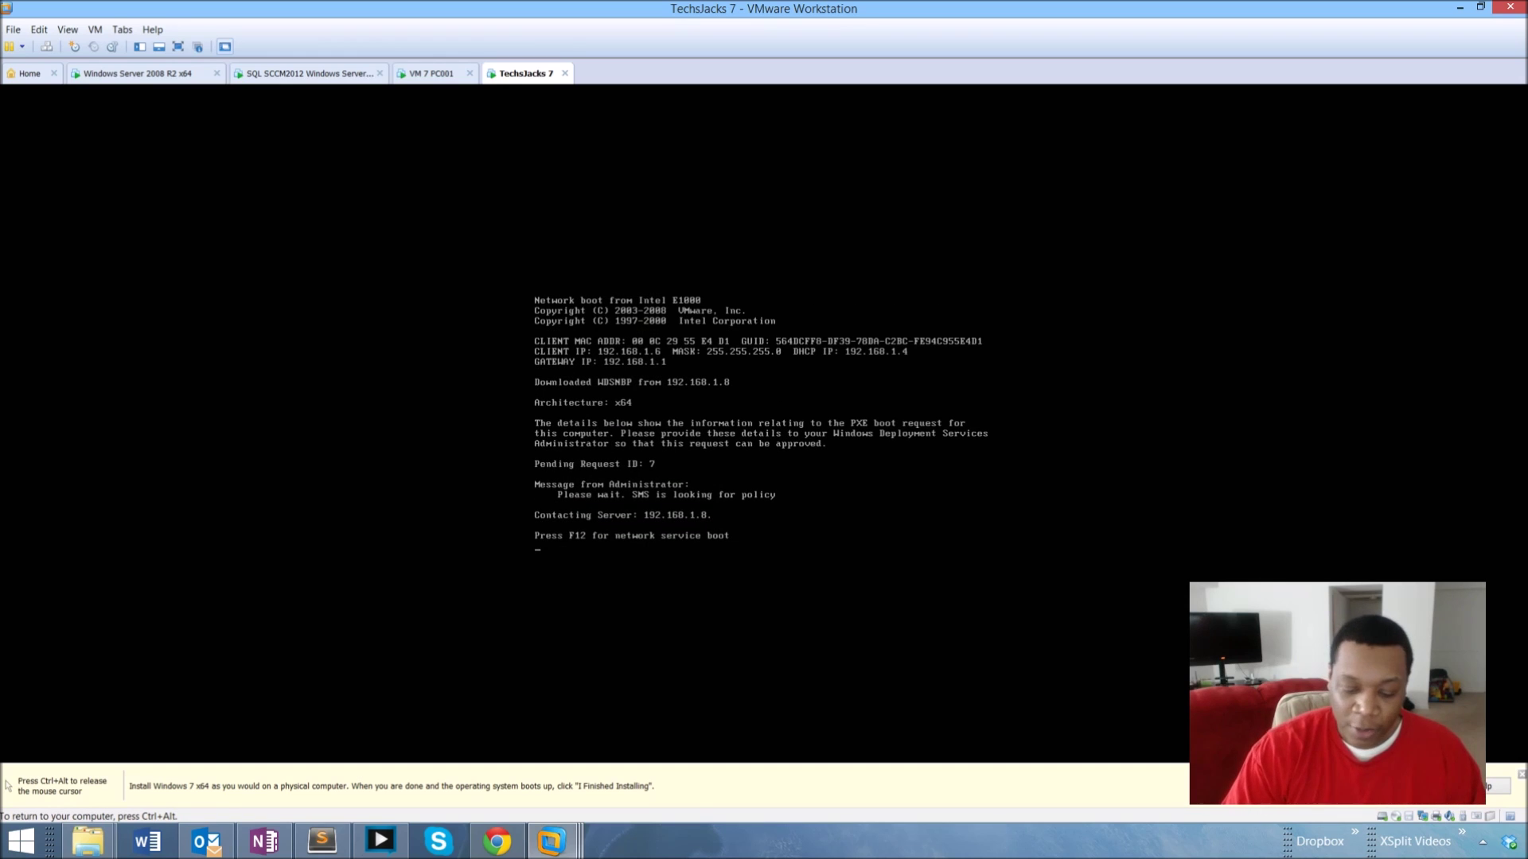
key(F12)
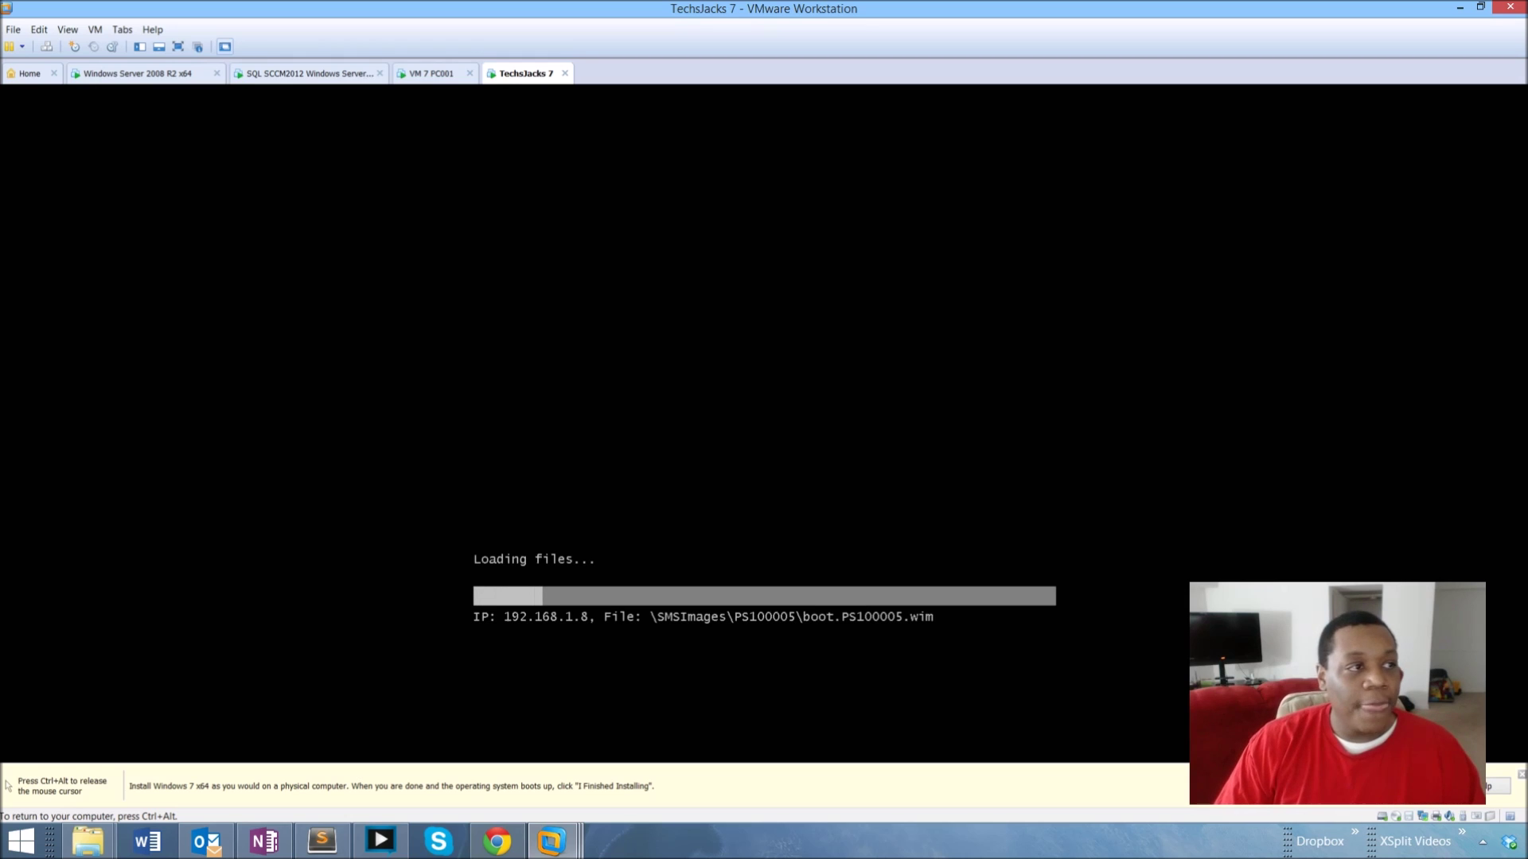
key(ctrl+alt)
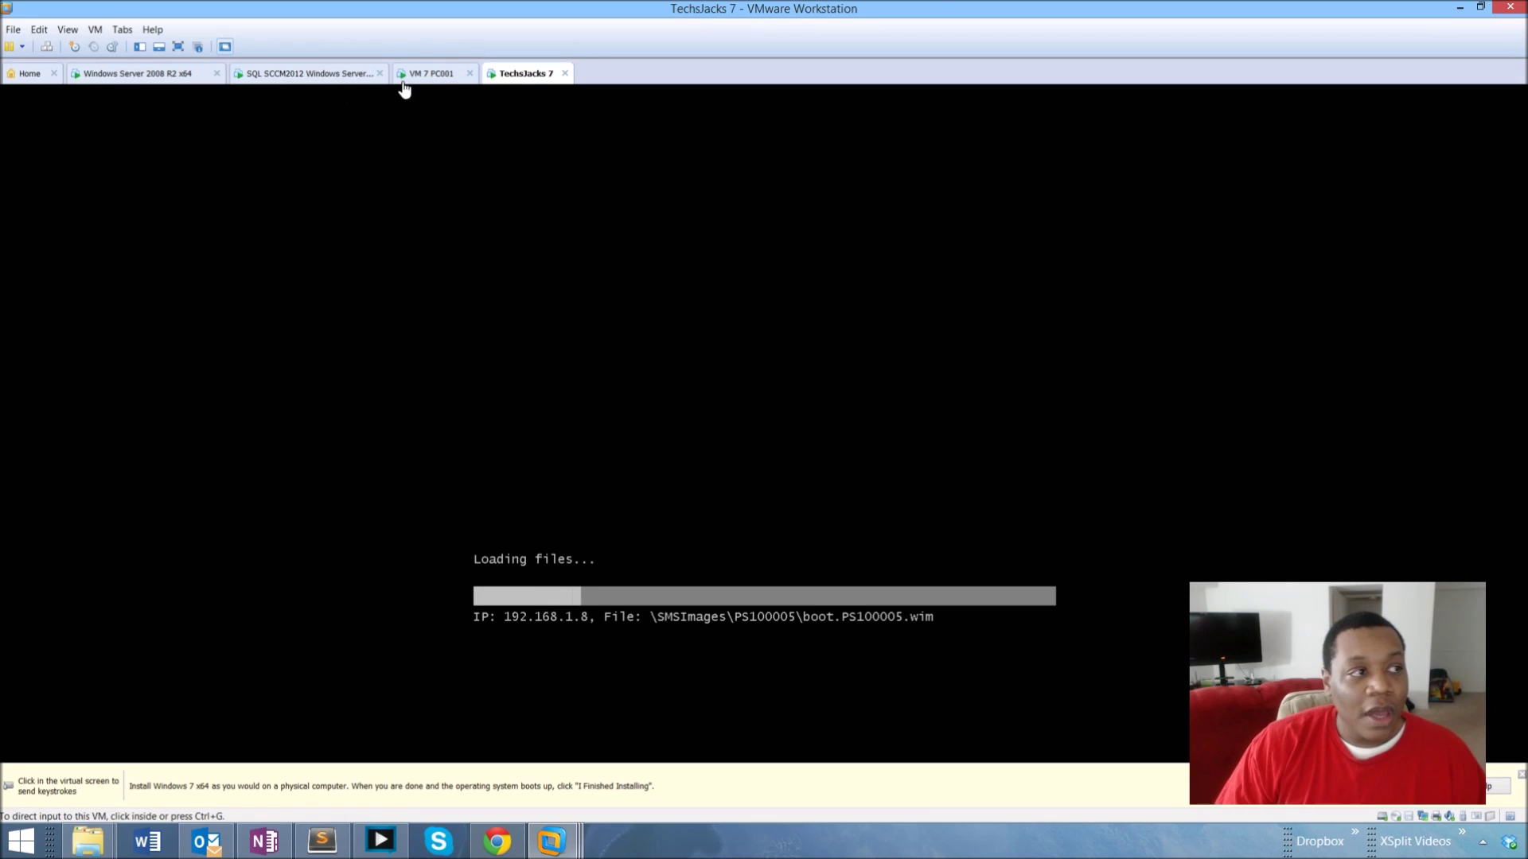
click(308, 75)
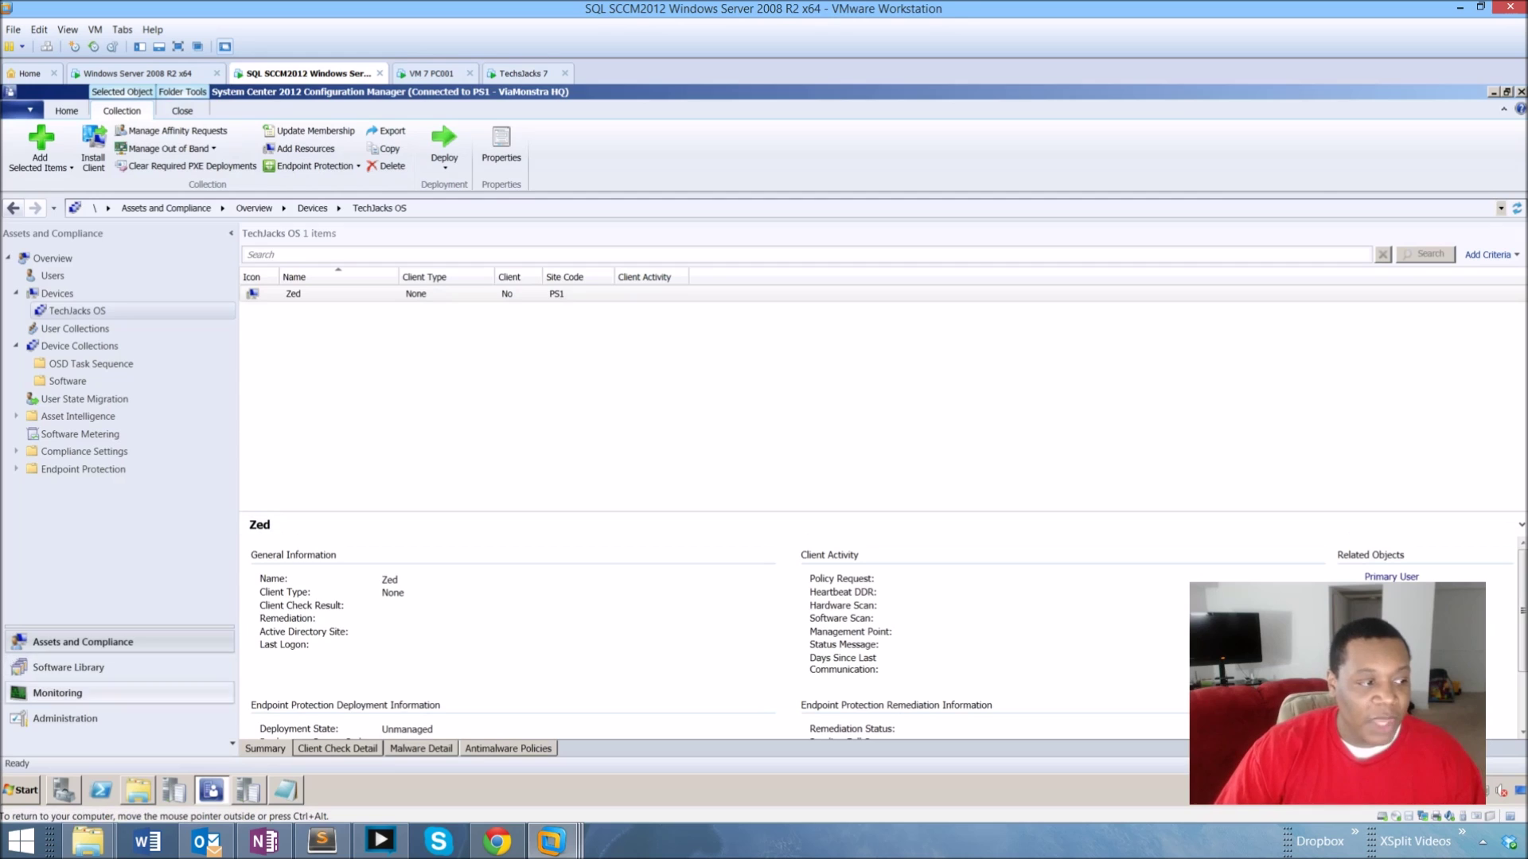
click(69, 668)
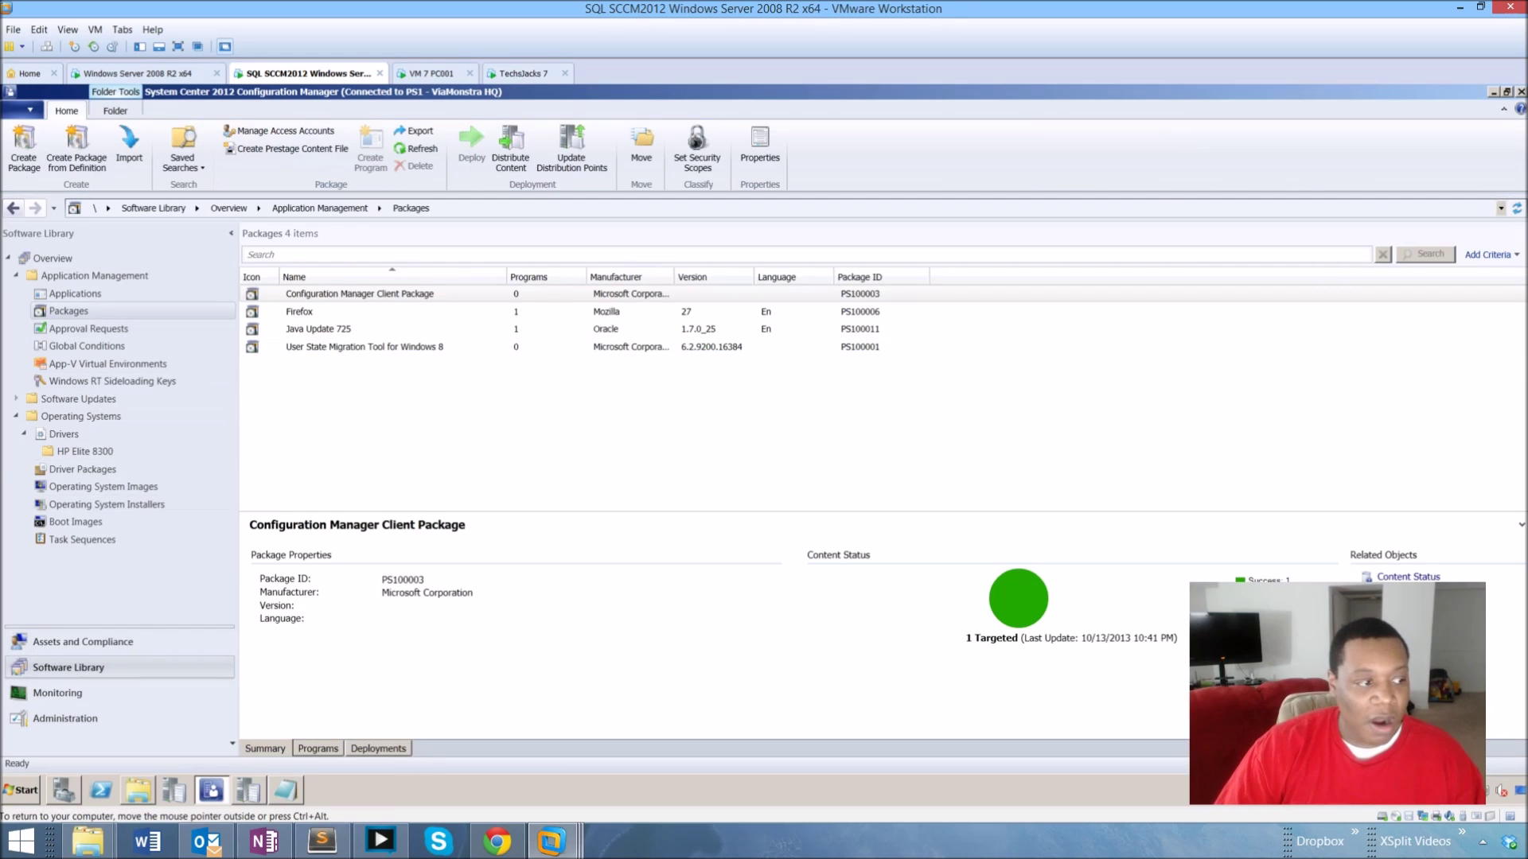
click(57, 693)
click(68, 667)
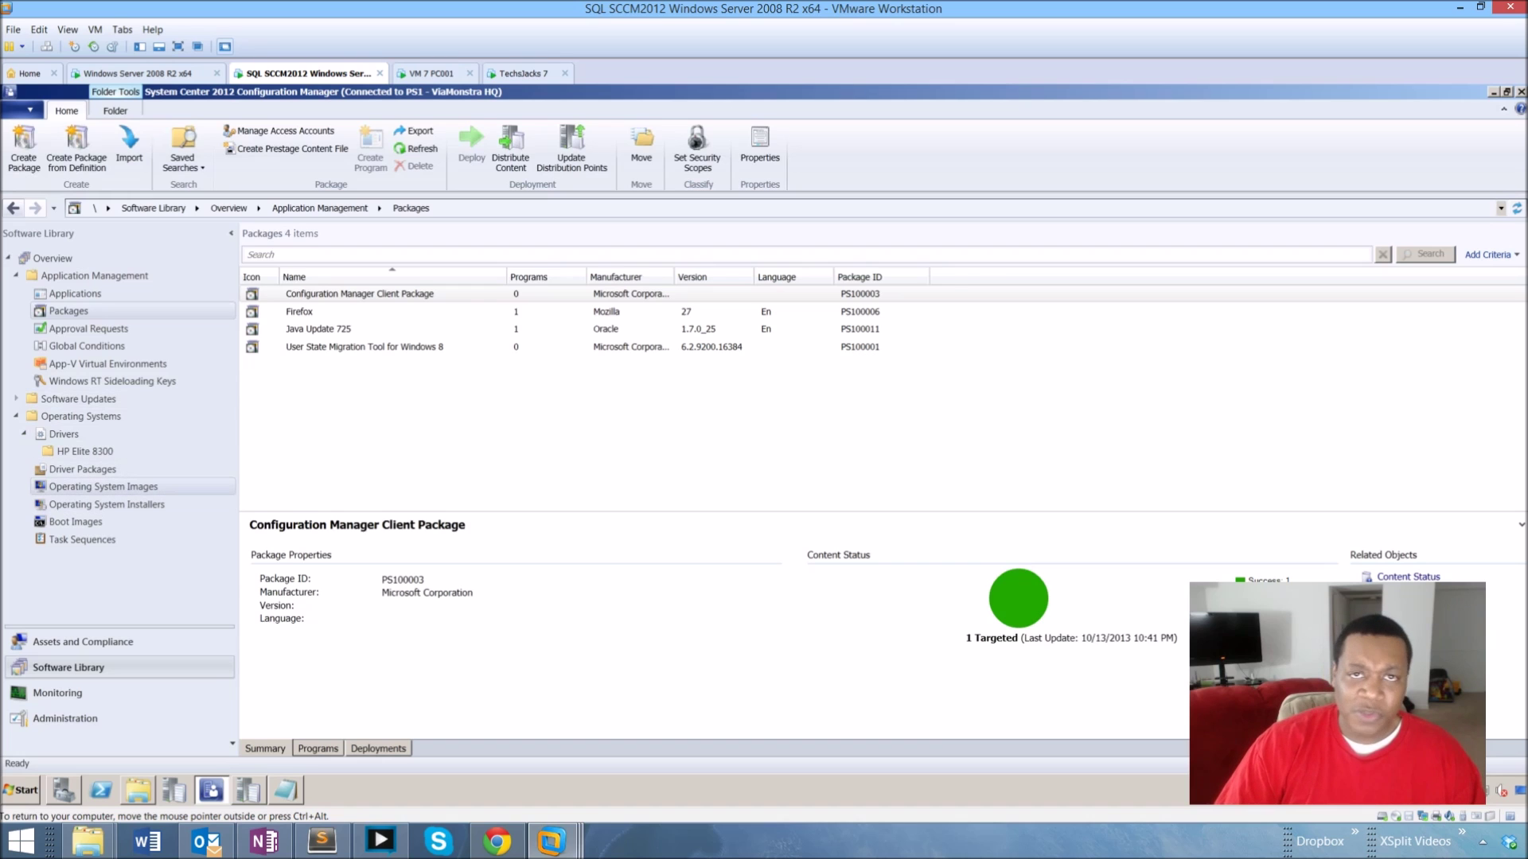
click(104, 486)
click(75, 522)
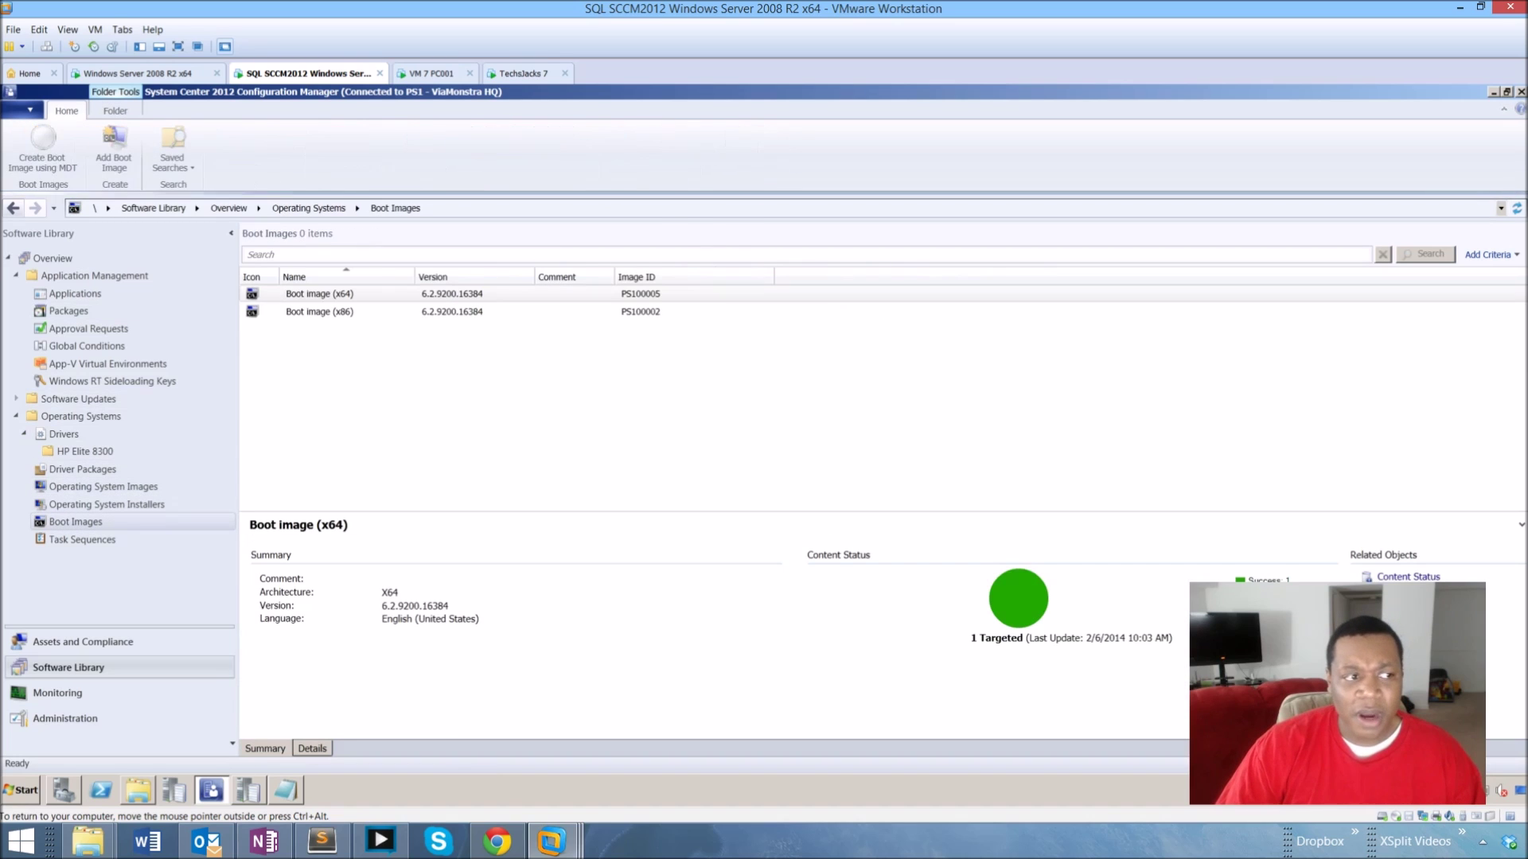
click(82, 539)
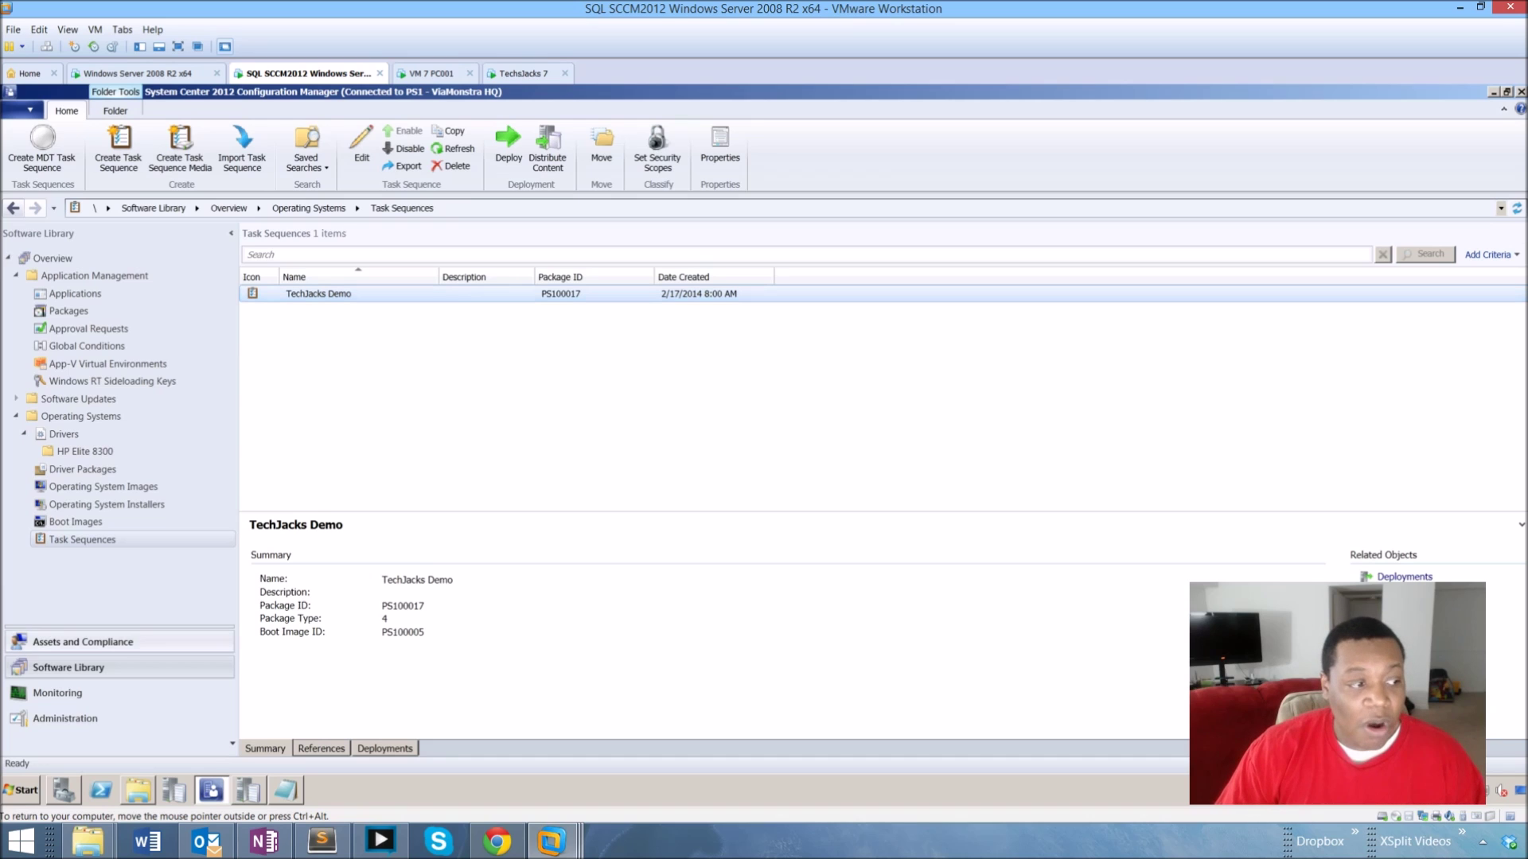
click(83, 642)
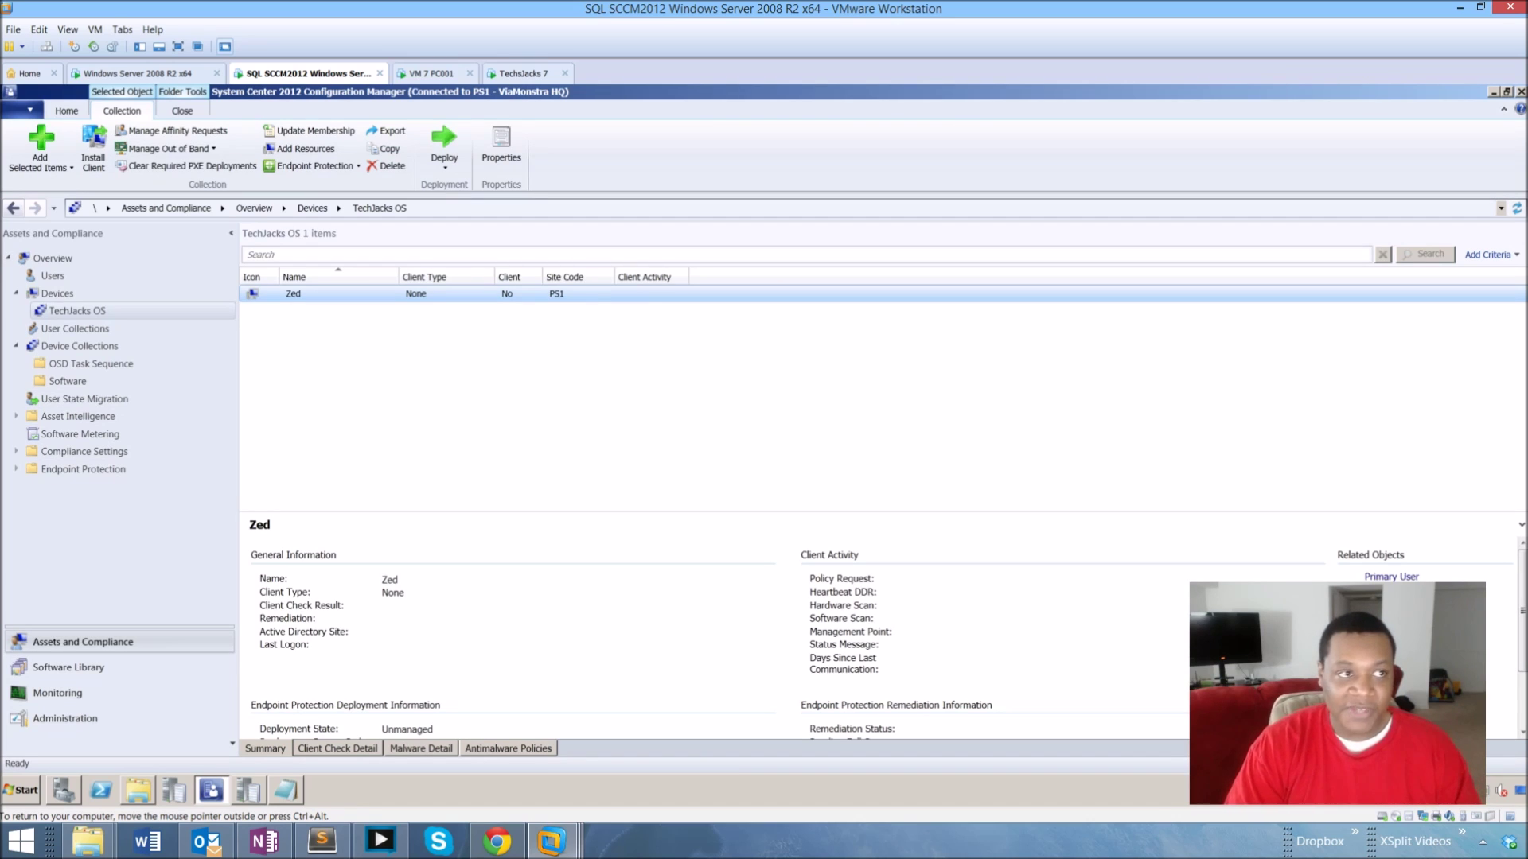
click(523, 73)
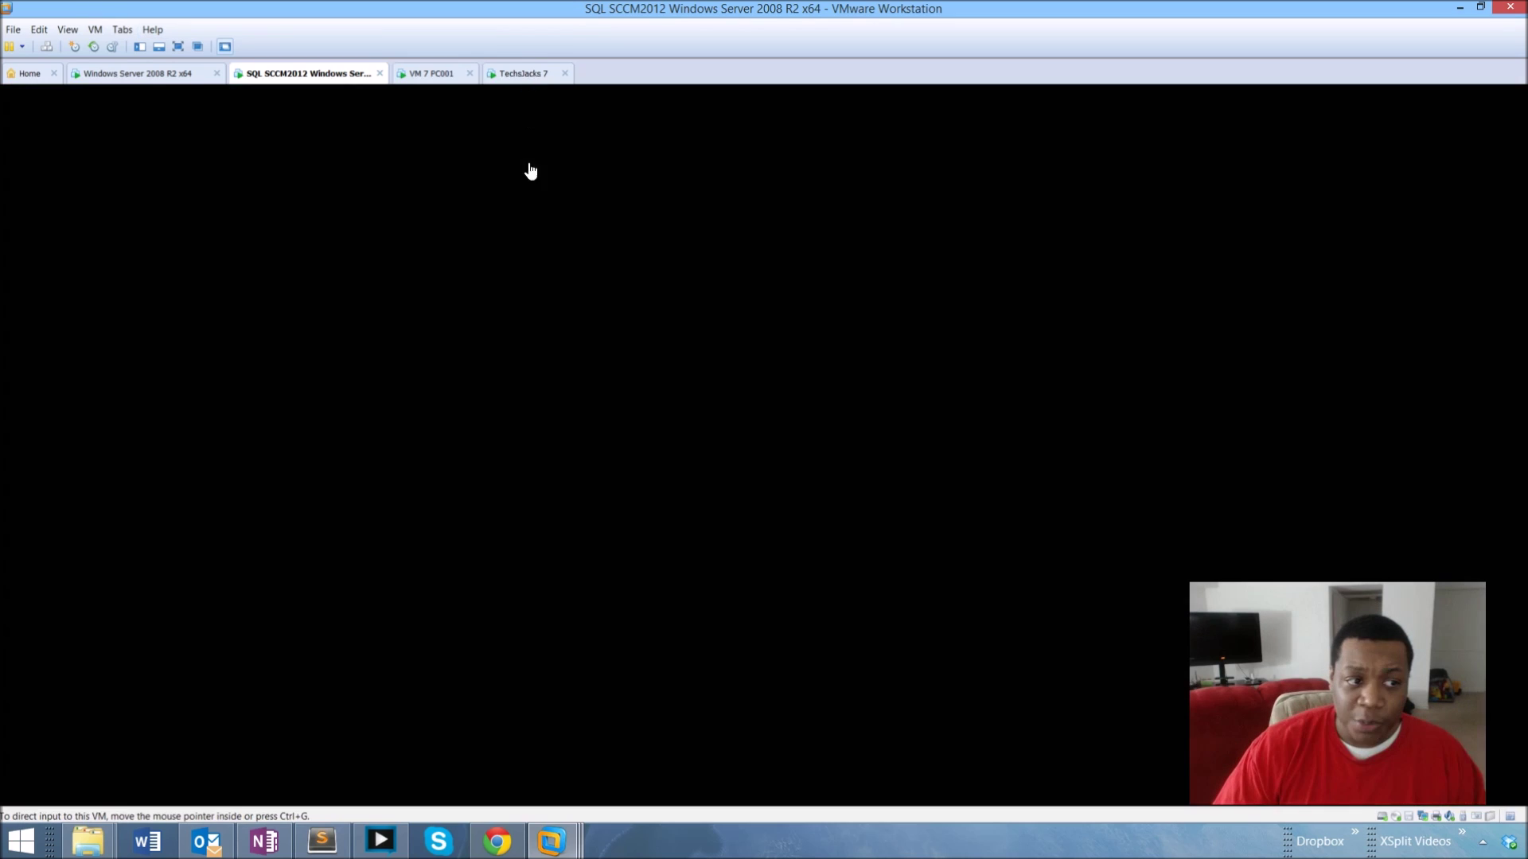
click(810, 530)
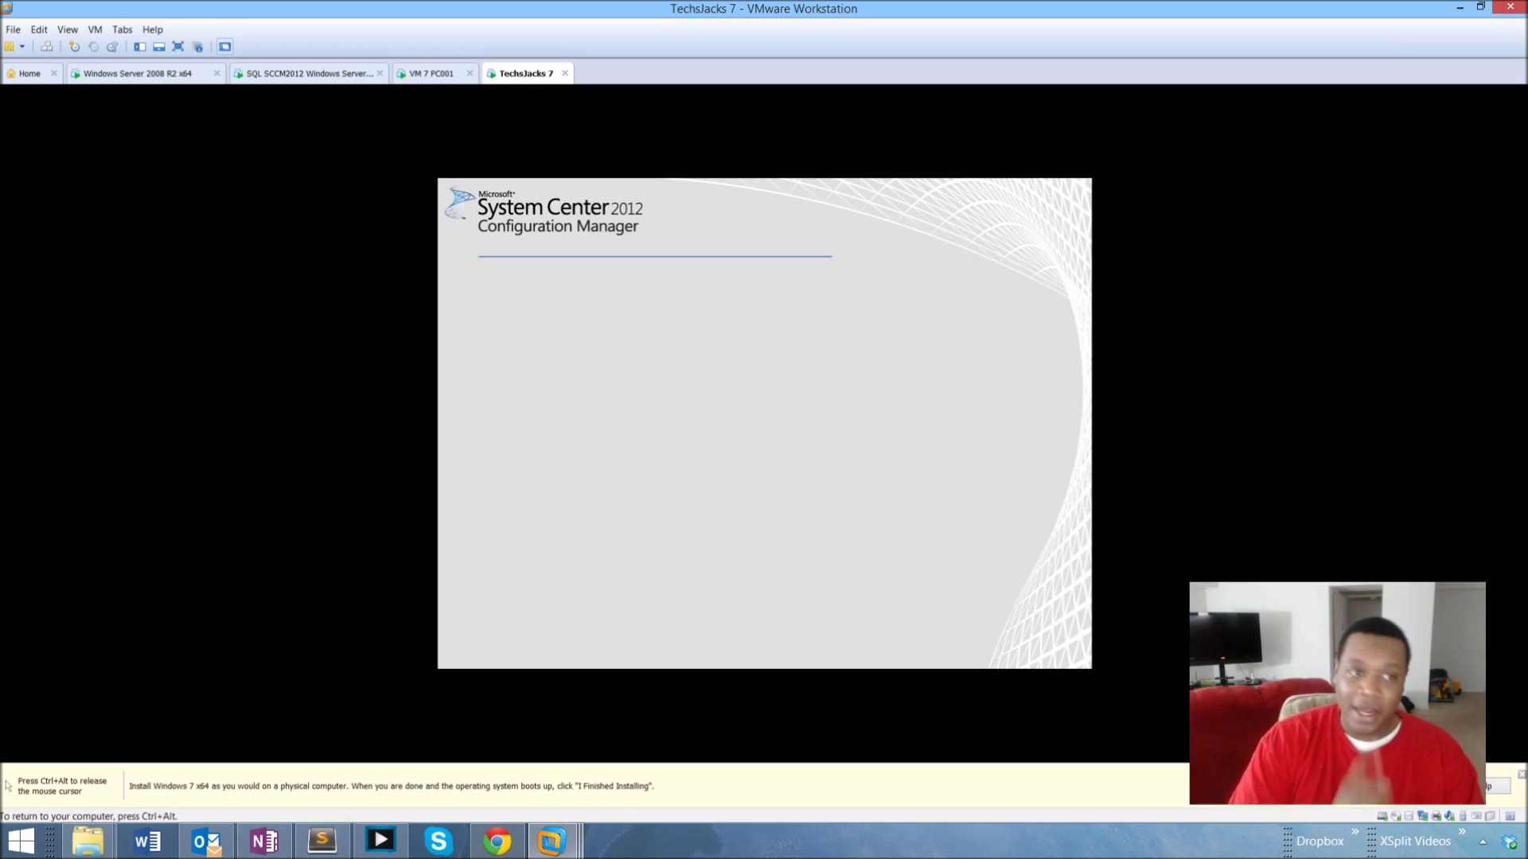
key(ctrl+alt)
click(310, 73)
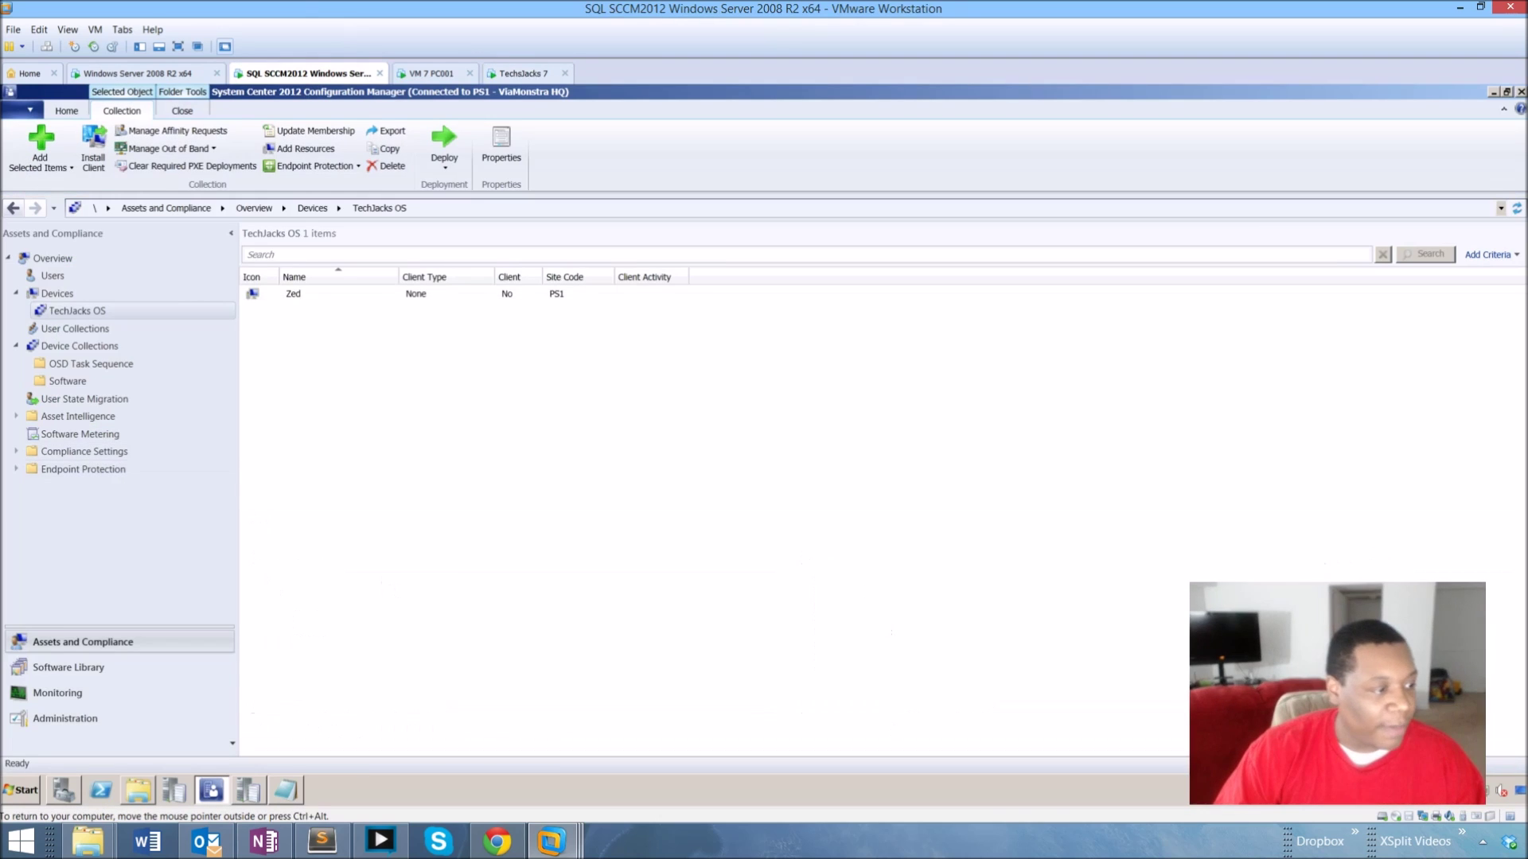
Review the Boot image (x64) Customization and Images properties, close them, and go to Administration.
click(68, 667)
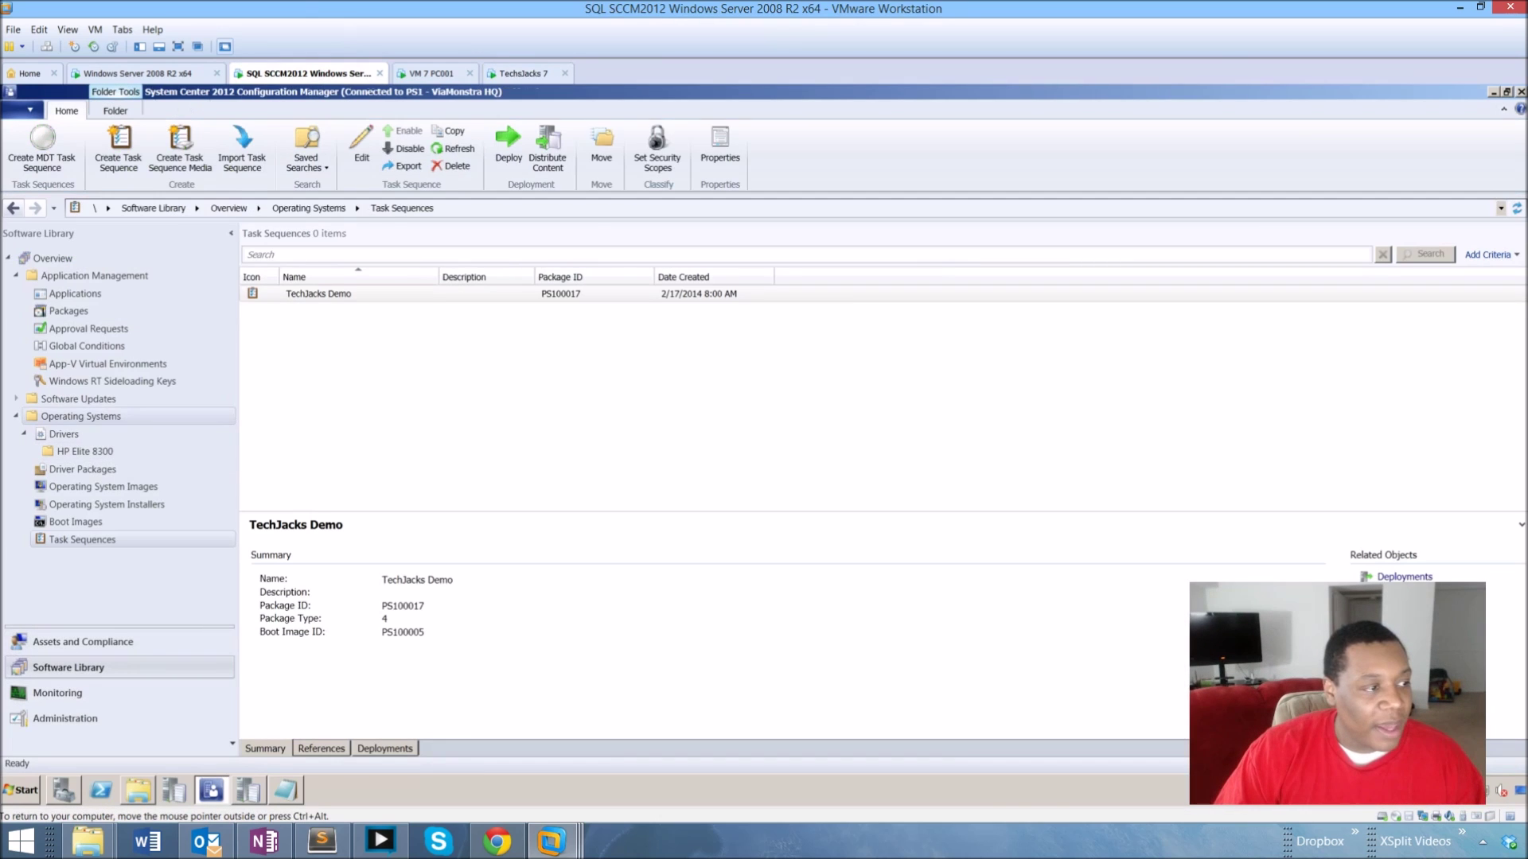
click(76, 522)
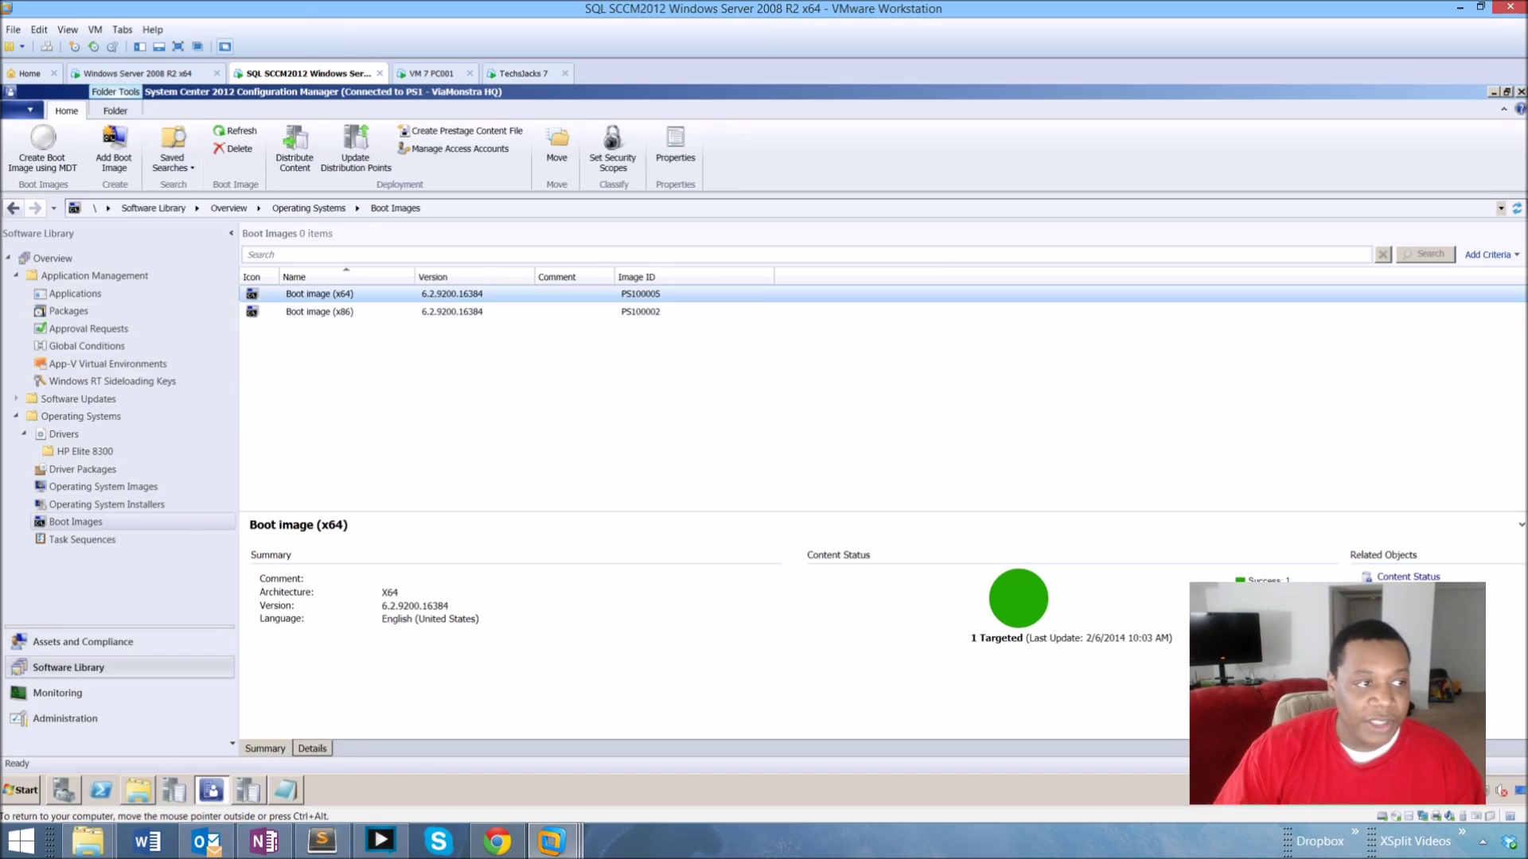
right_click(369, 294)
click(470, 485)
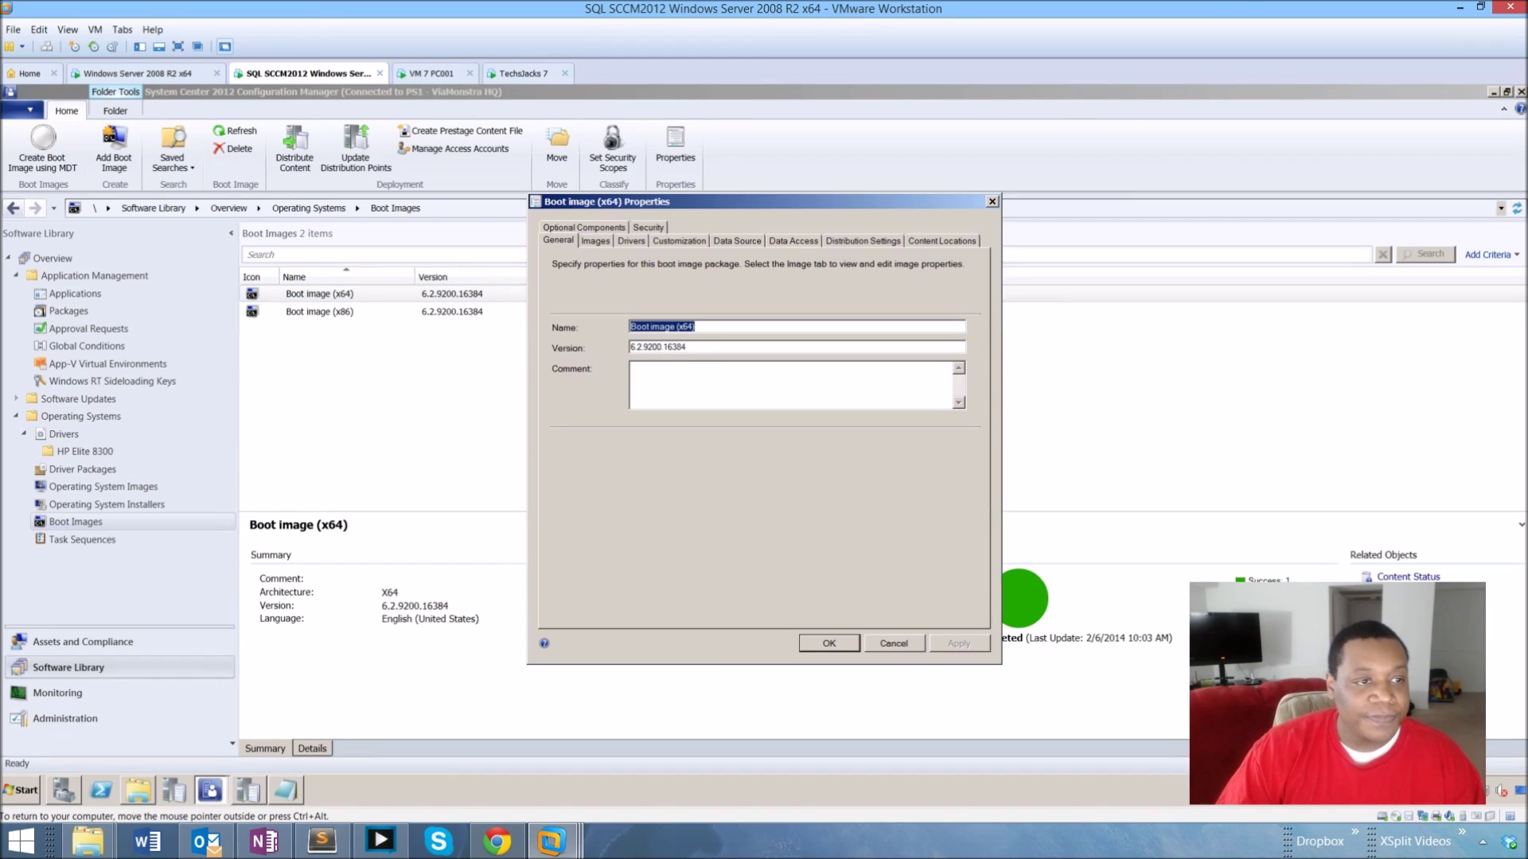
click(679, 241)
click(579, 431)
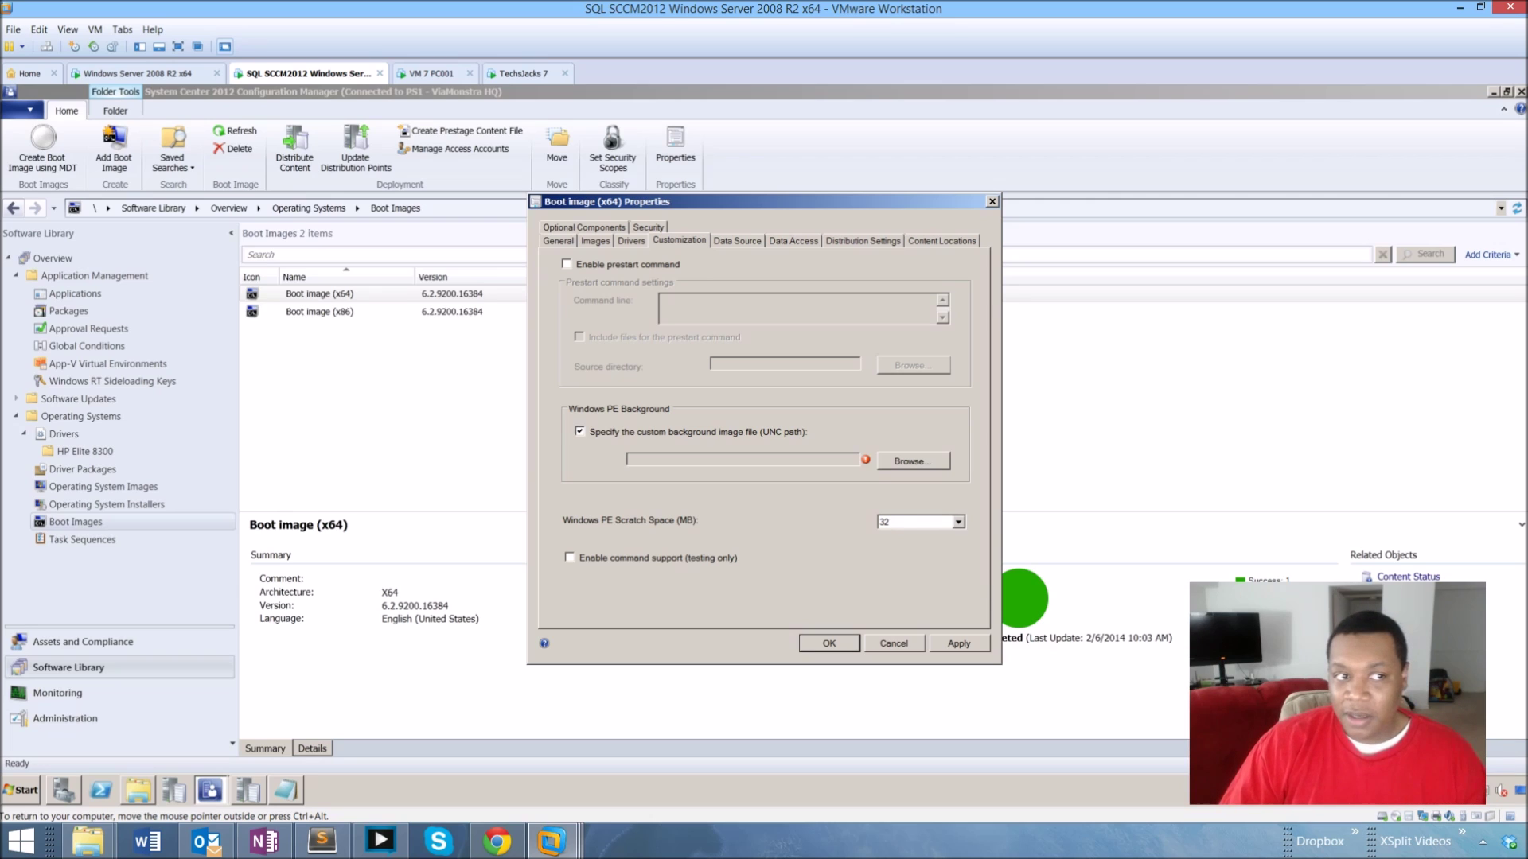
click(595, 241)
click(893, 643)
click(65, 718)
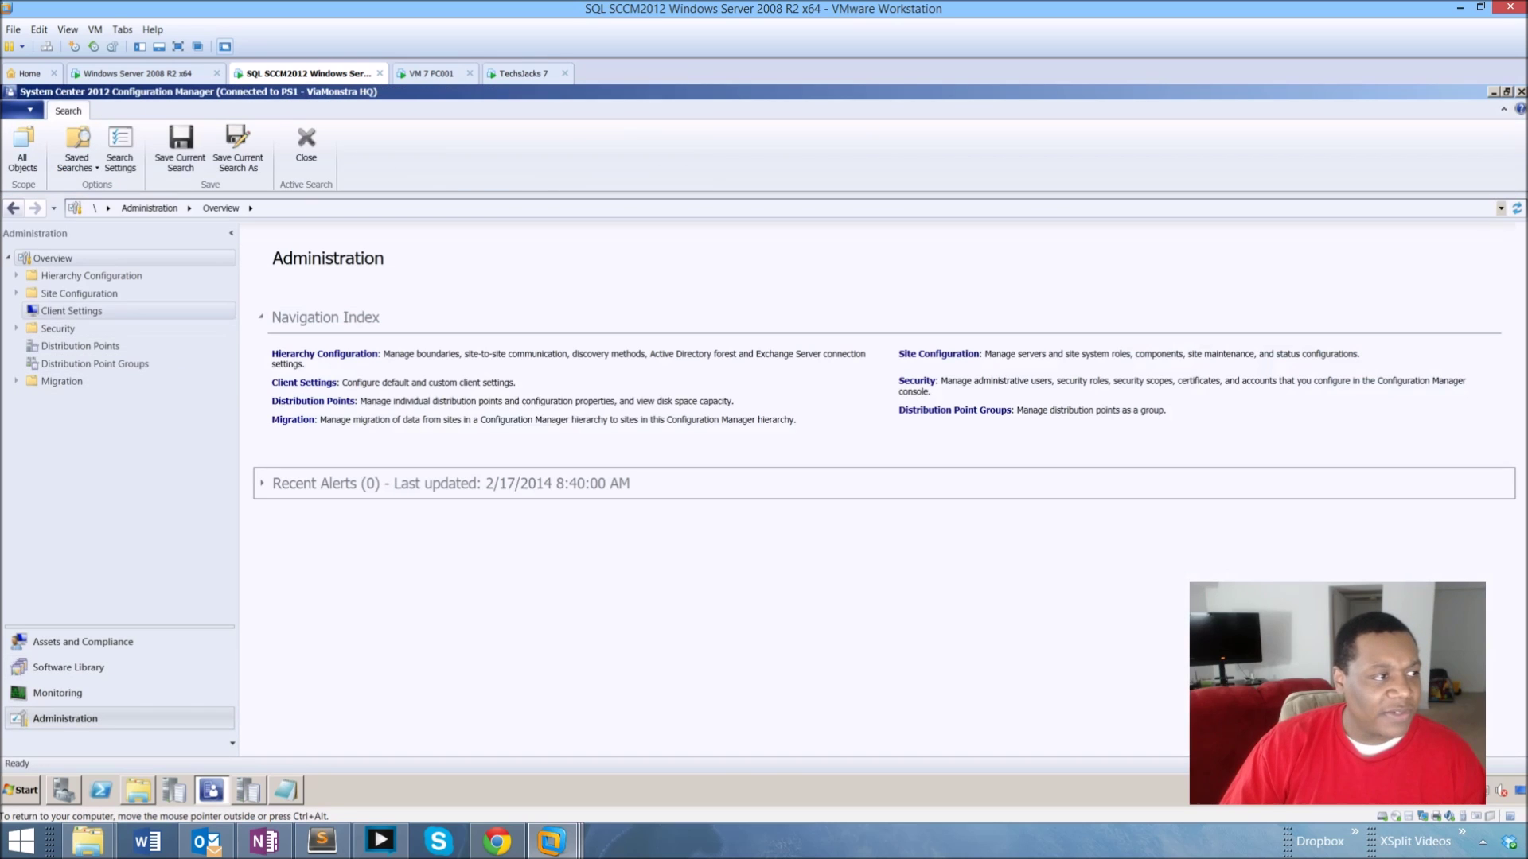
Show the site server Distribution point's PXE settings, then switch to the TechJacks 7 VM.
click(16, 293)
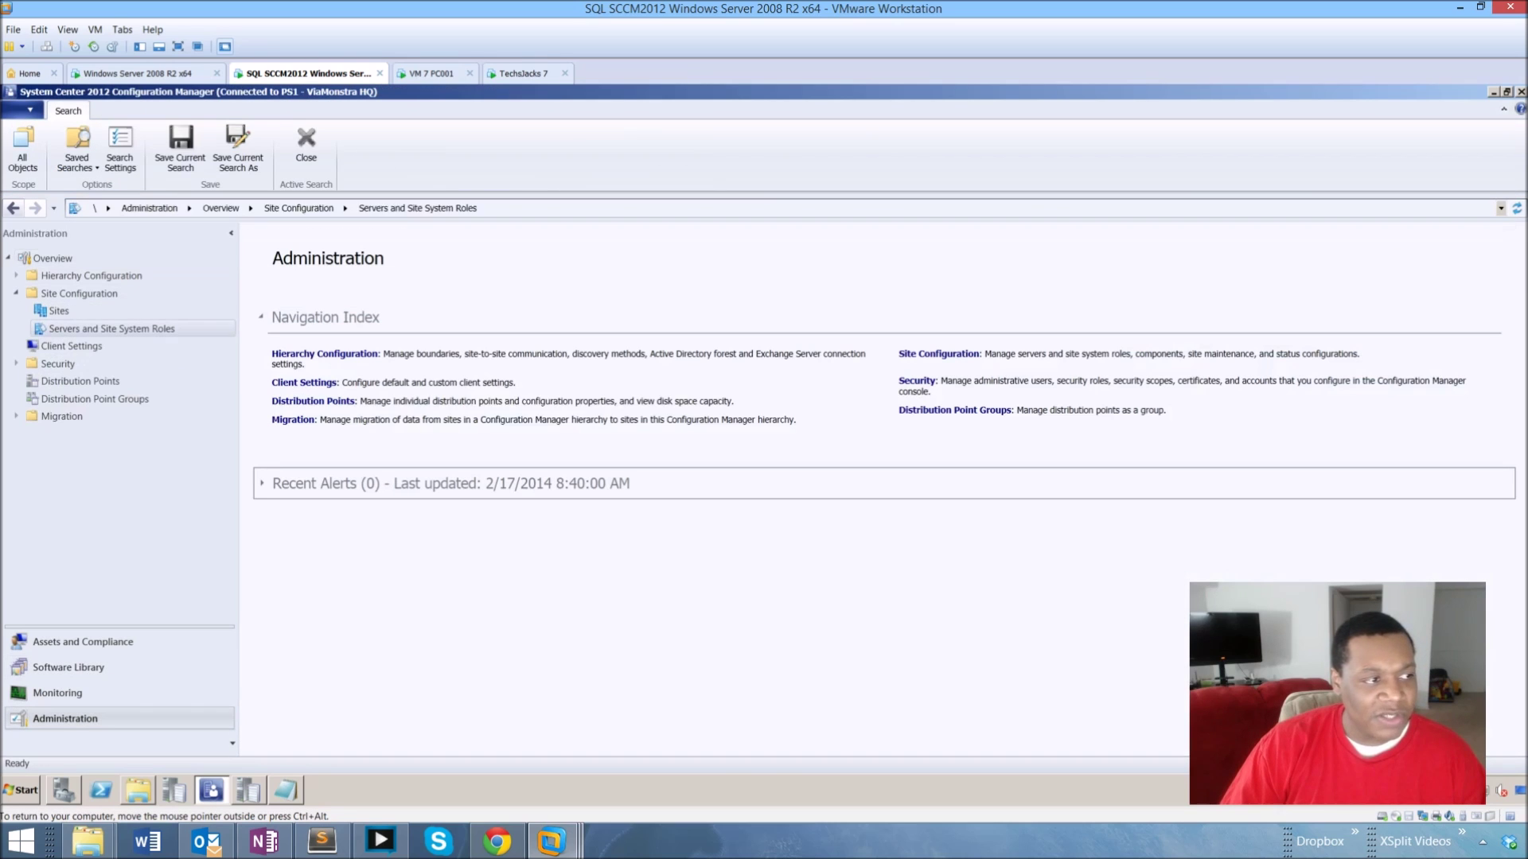
click(111, 328)
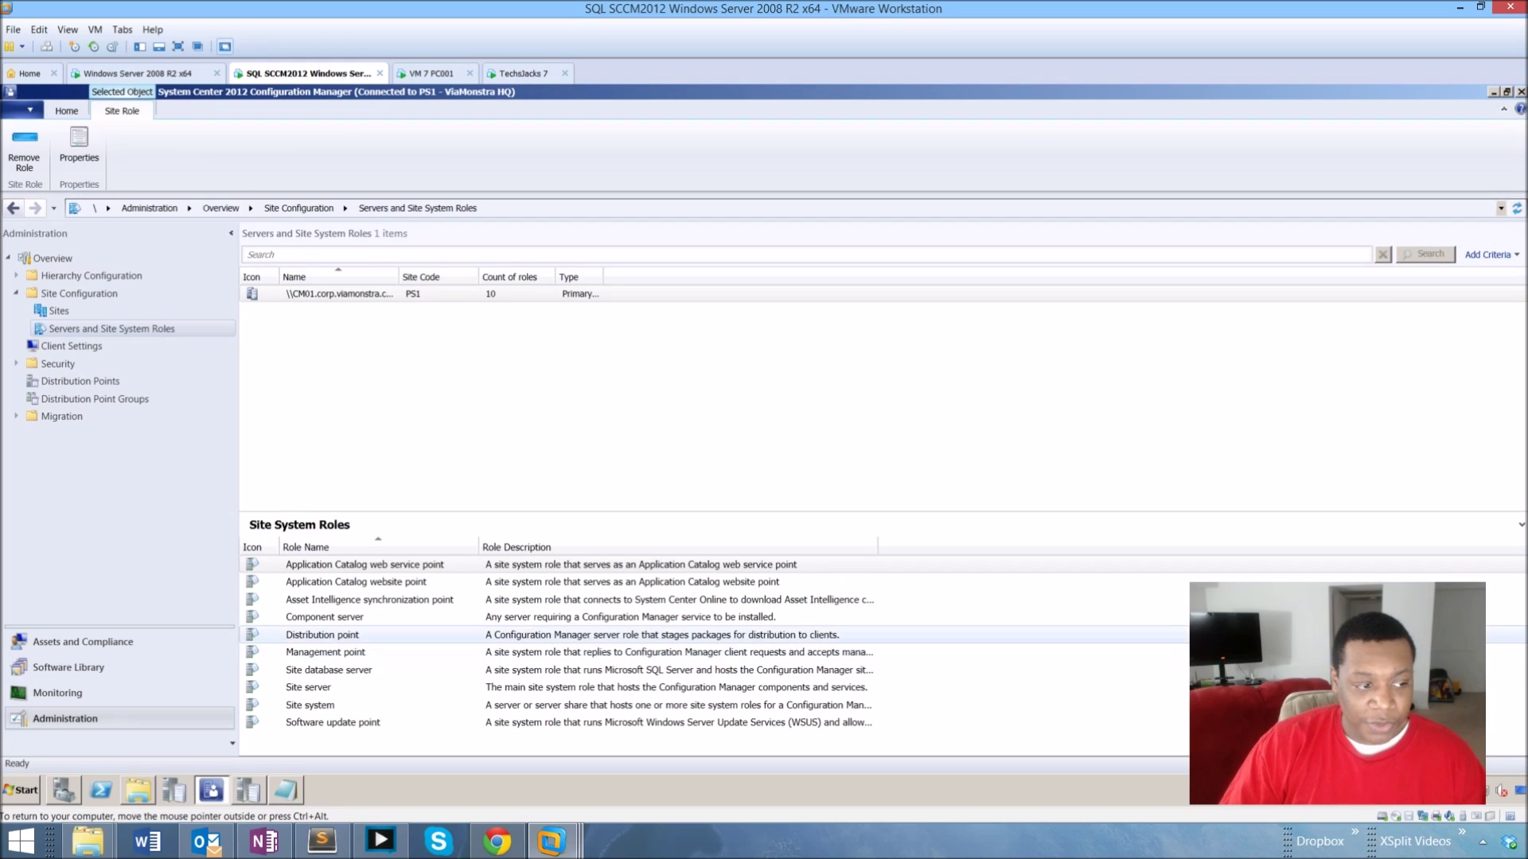
click(322, 634)
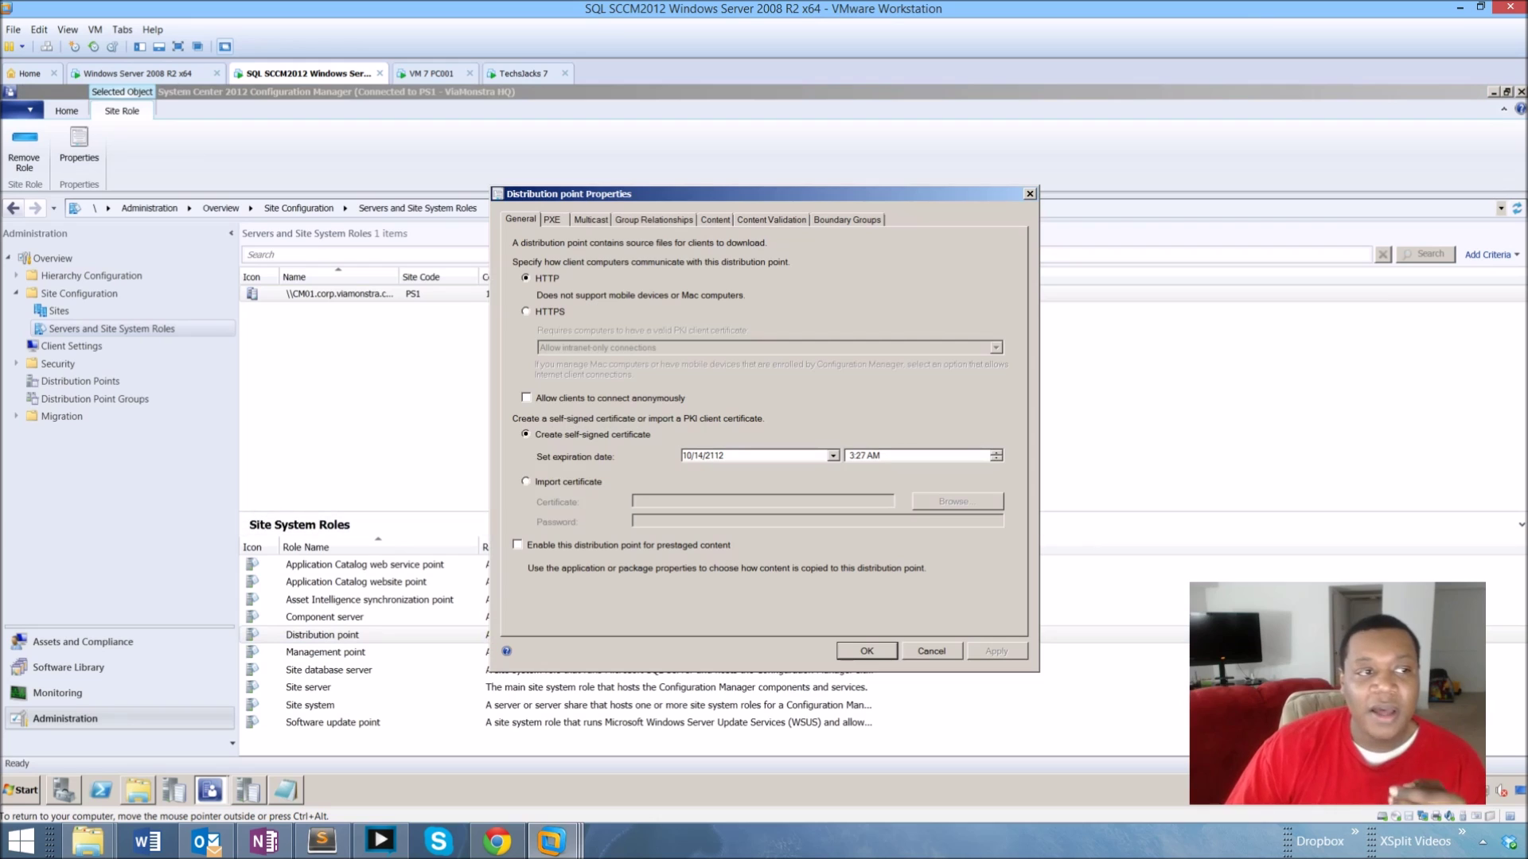
key(ctrl+Tab)
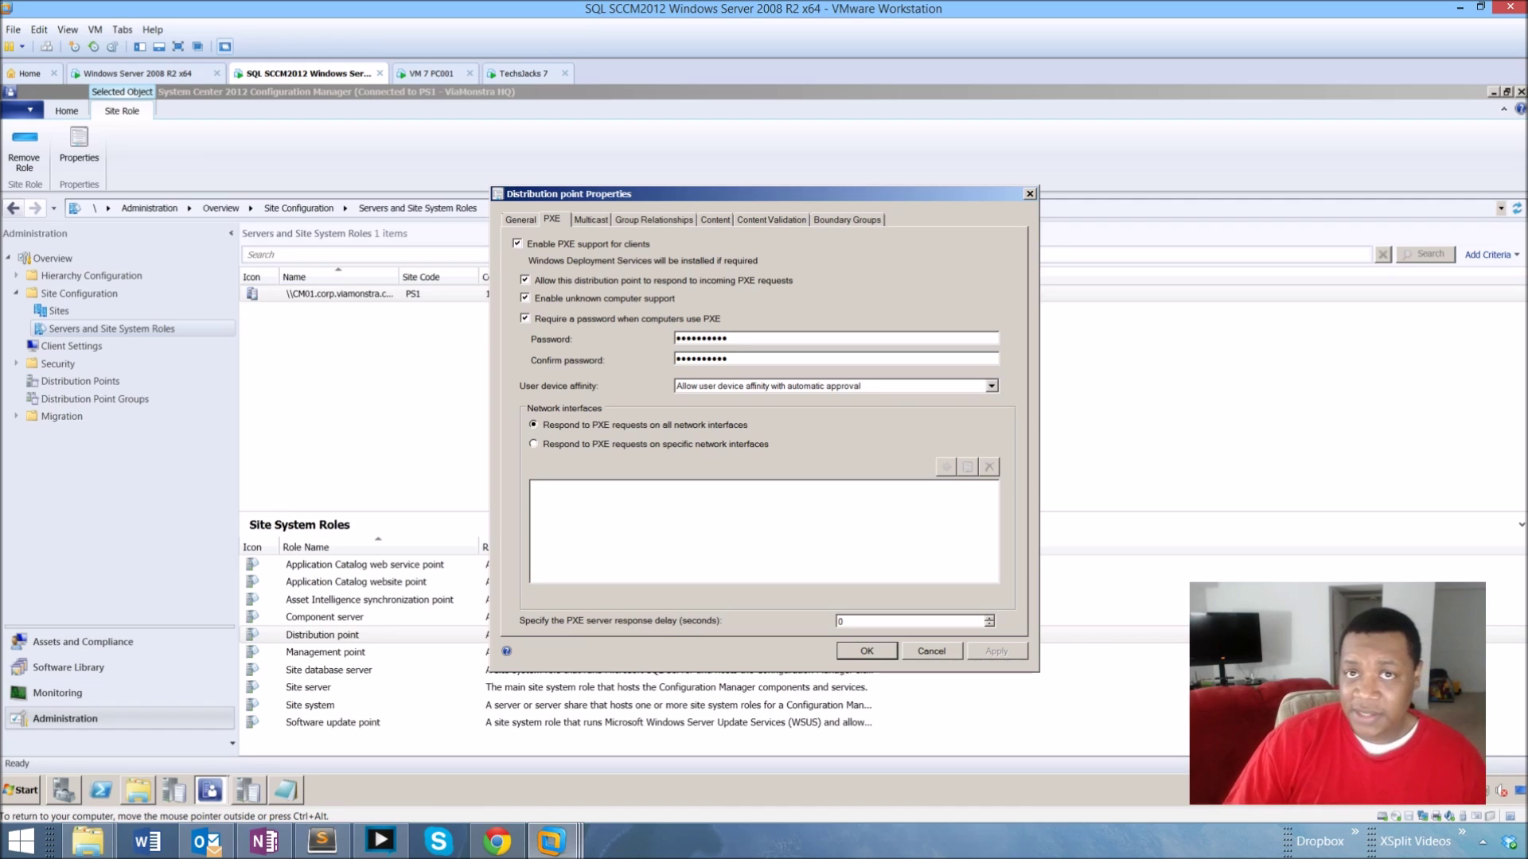
click(519, 73)
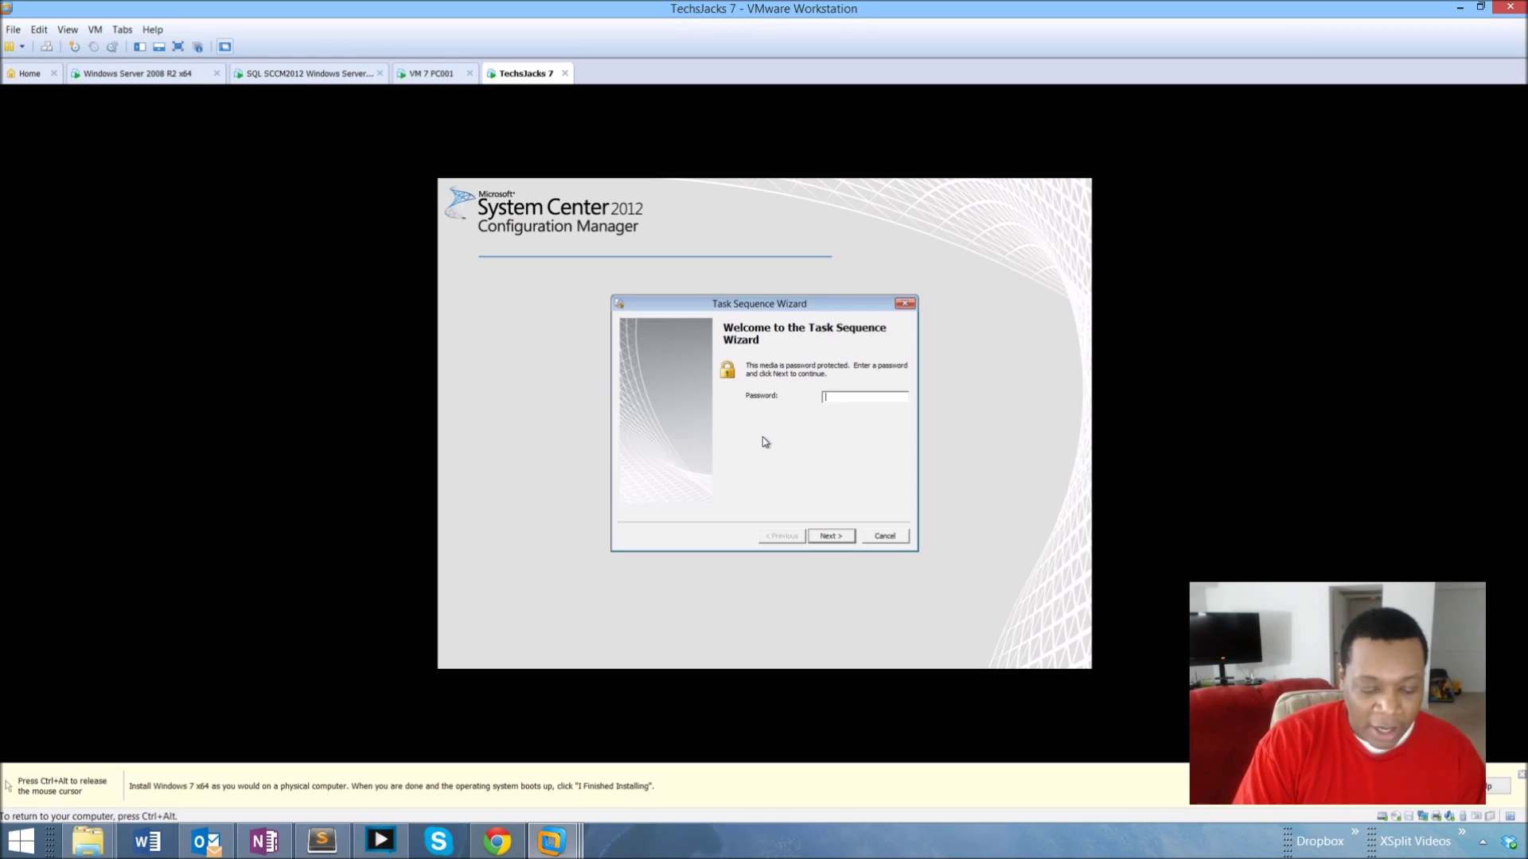
Enter the media password in the Task Sequence Wizard, dismiss the incorrect-password error, and retype it.
text(****)
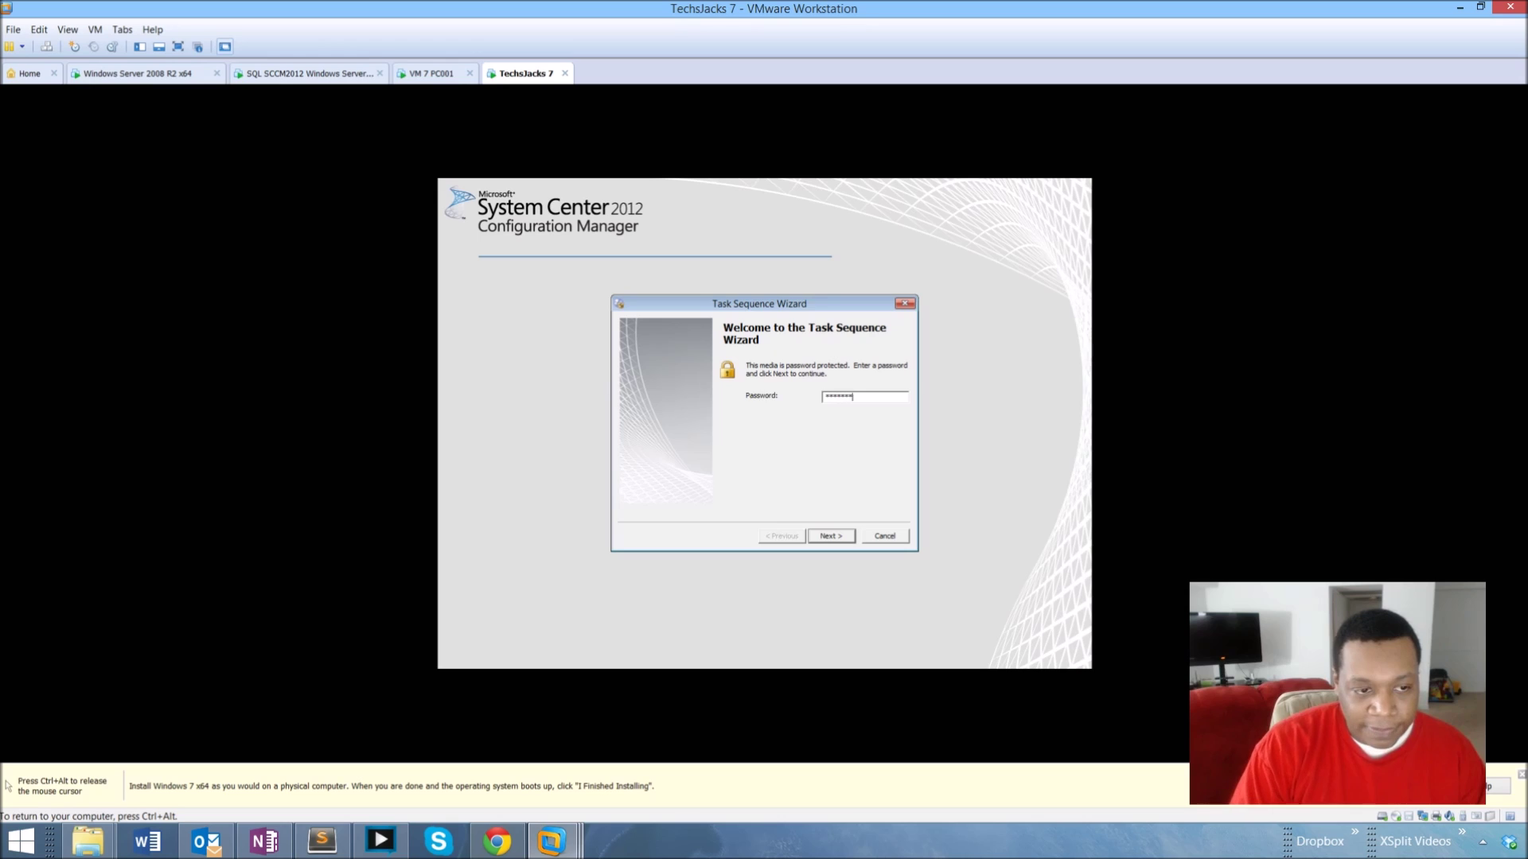
key(Return)
key(Return)
text(***)
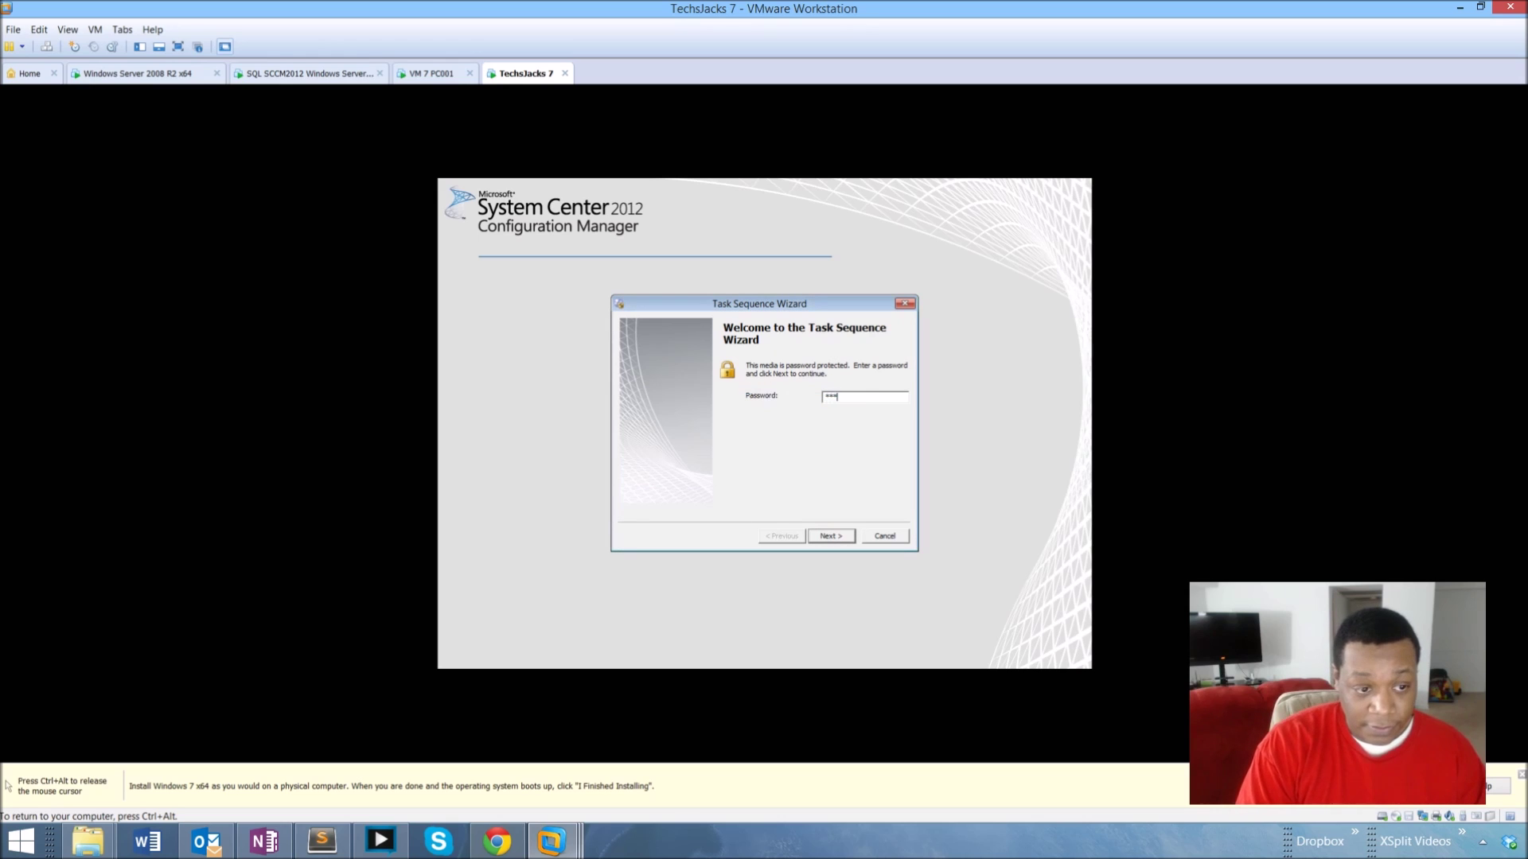
key(Return)
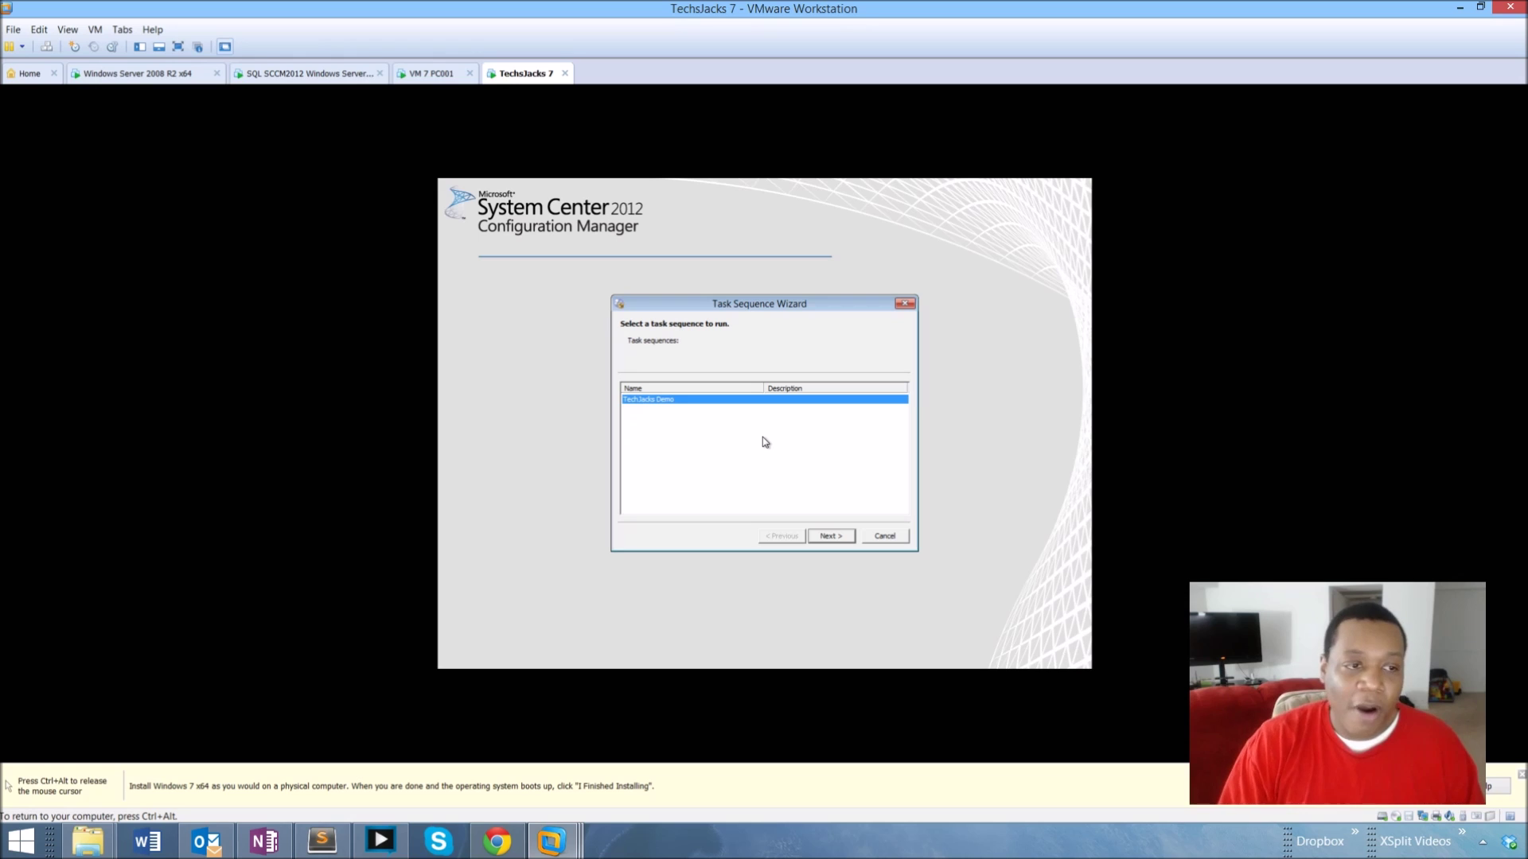
Close Distribution point Properties with OK on the SCCM server and reopen the TechJacks OS collection.
click(337, 76)
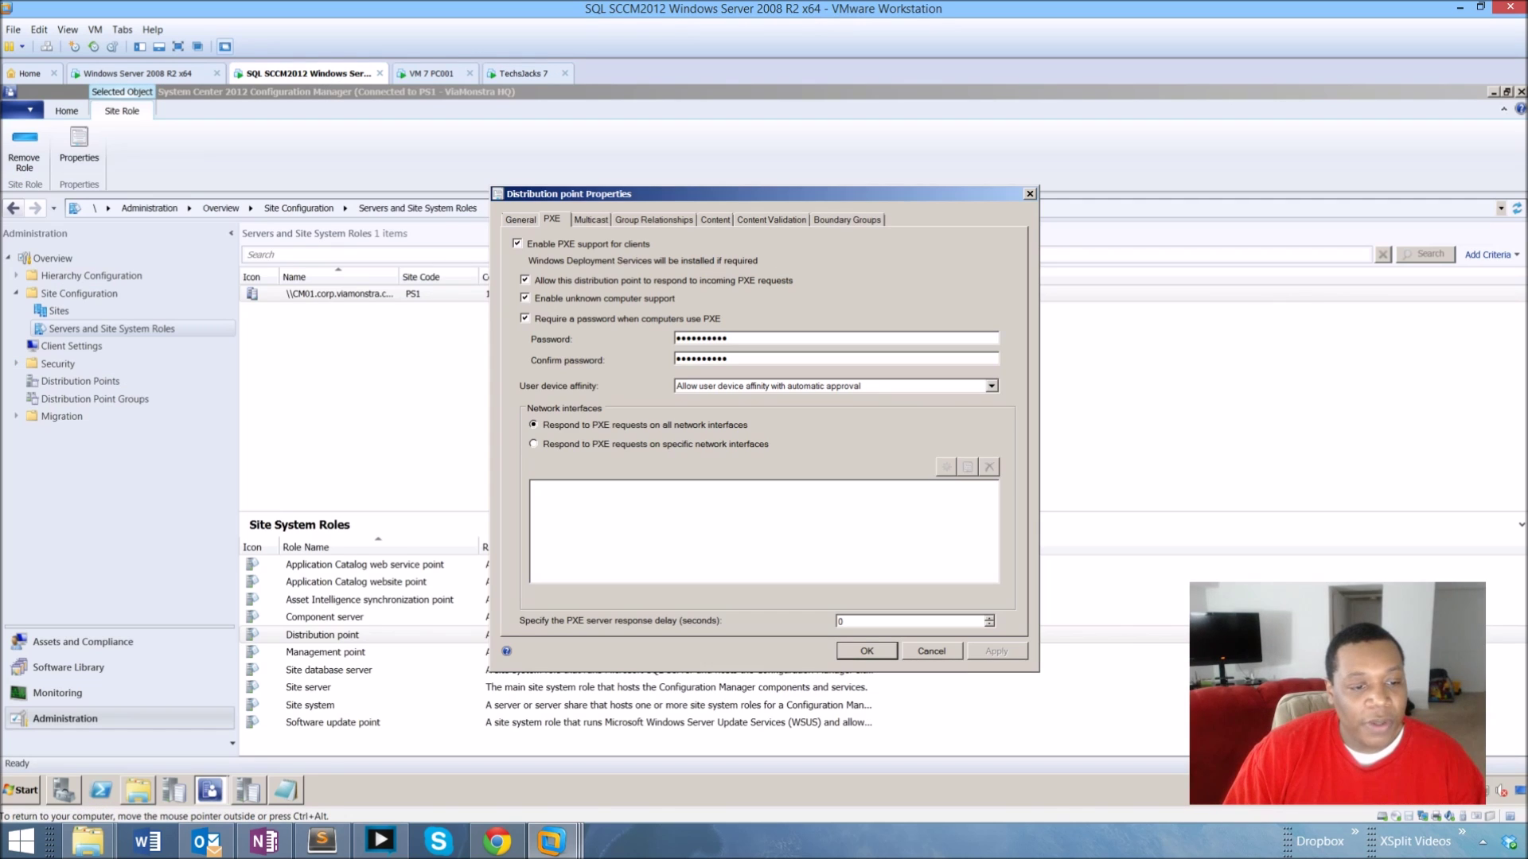
click(866, 651)
click(83, 641)
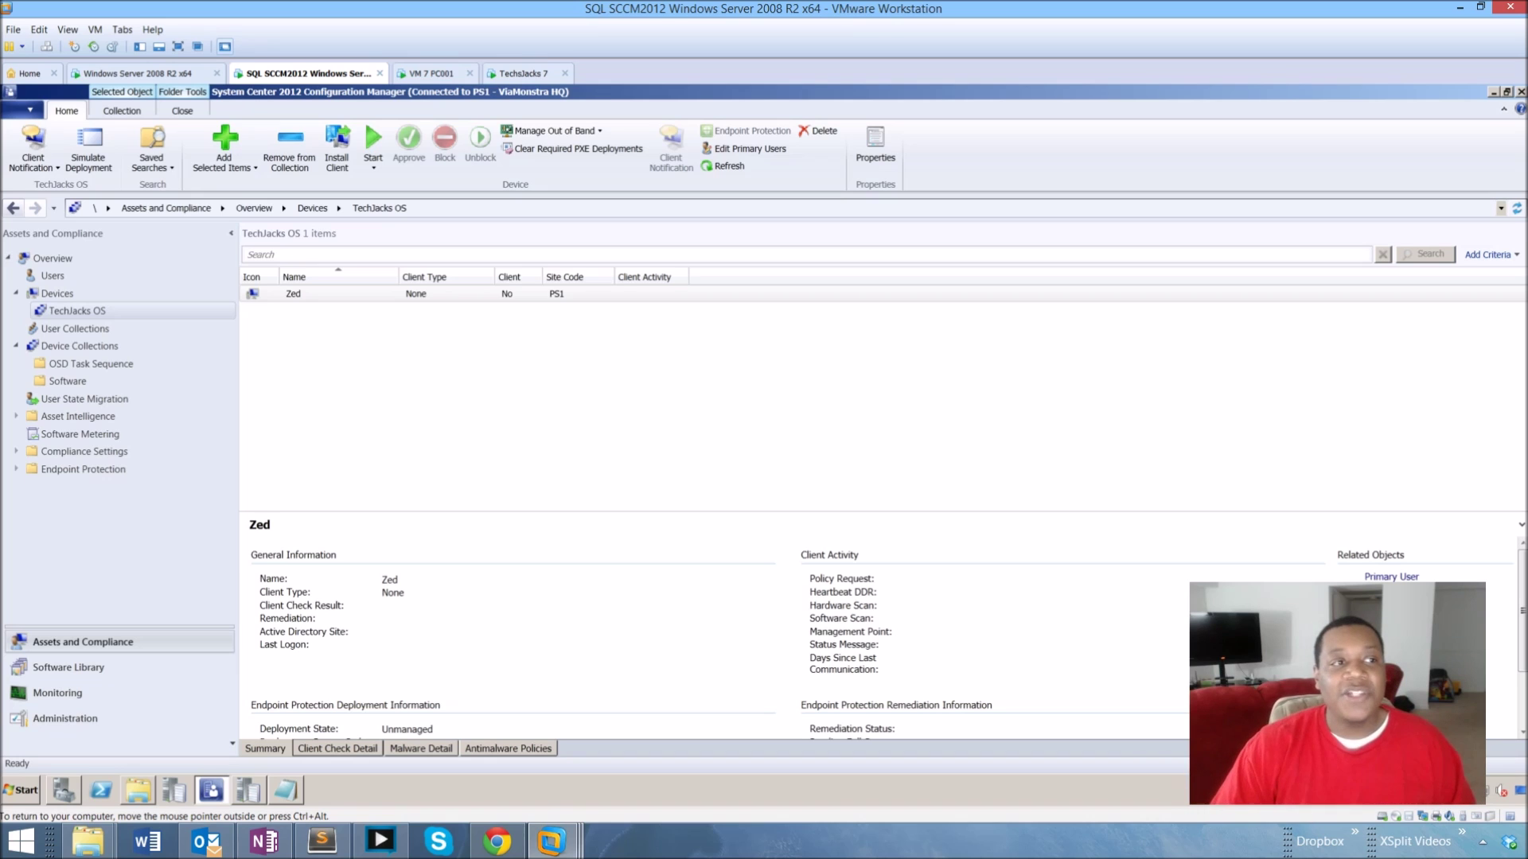
Switch to the TechJacks 7 VM to view its Task Sequence Wizard.
click(513, 73)
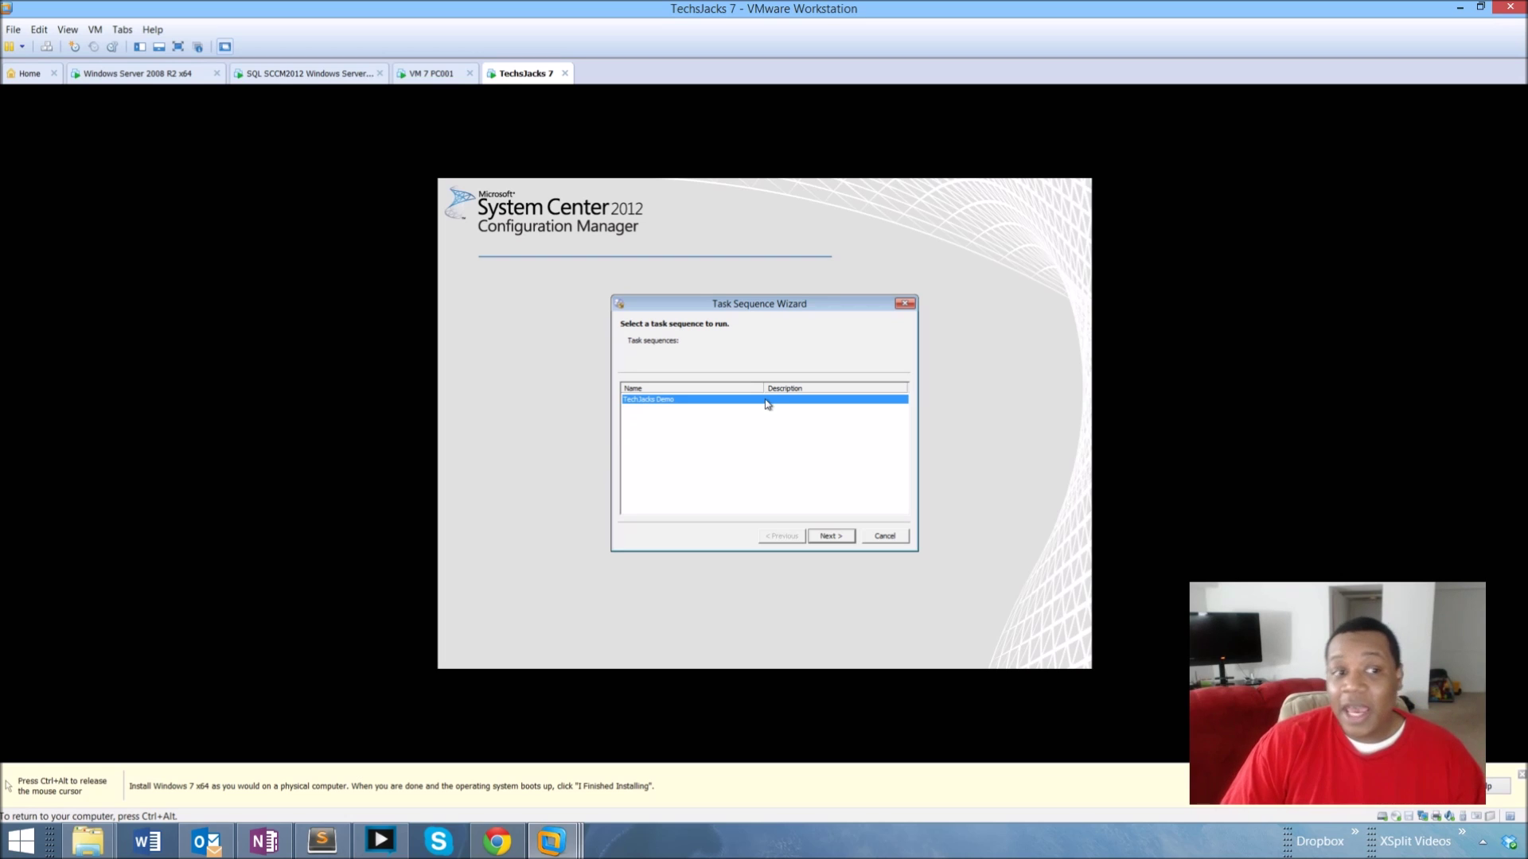
Select the TechJacks Demo row in the Task Sequence Wizard's list of task sequences.
click(692, 412)
click(691, 401)
click(686, 424)
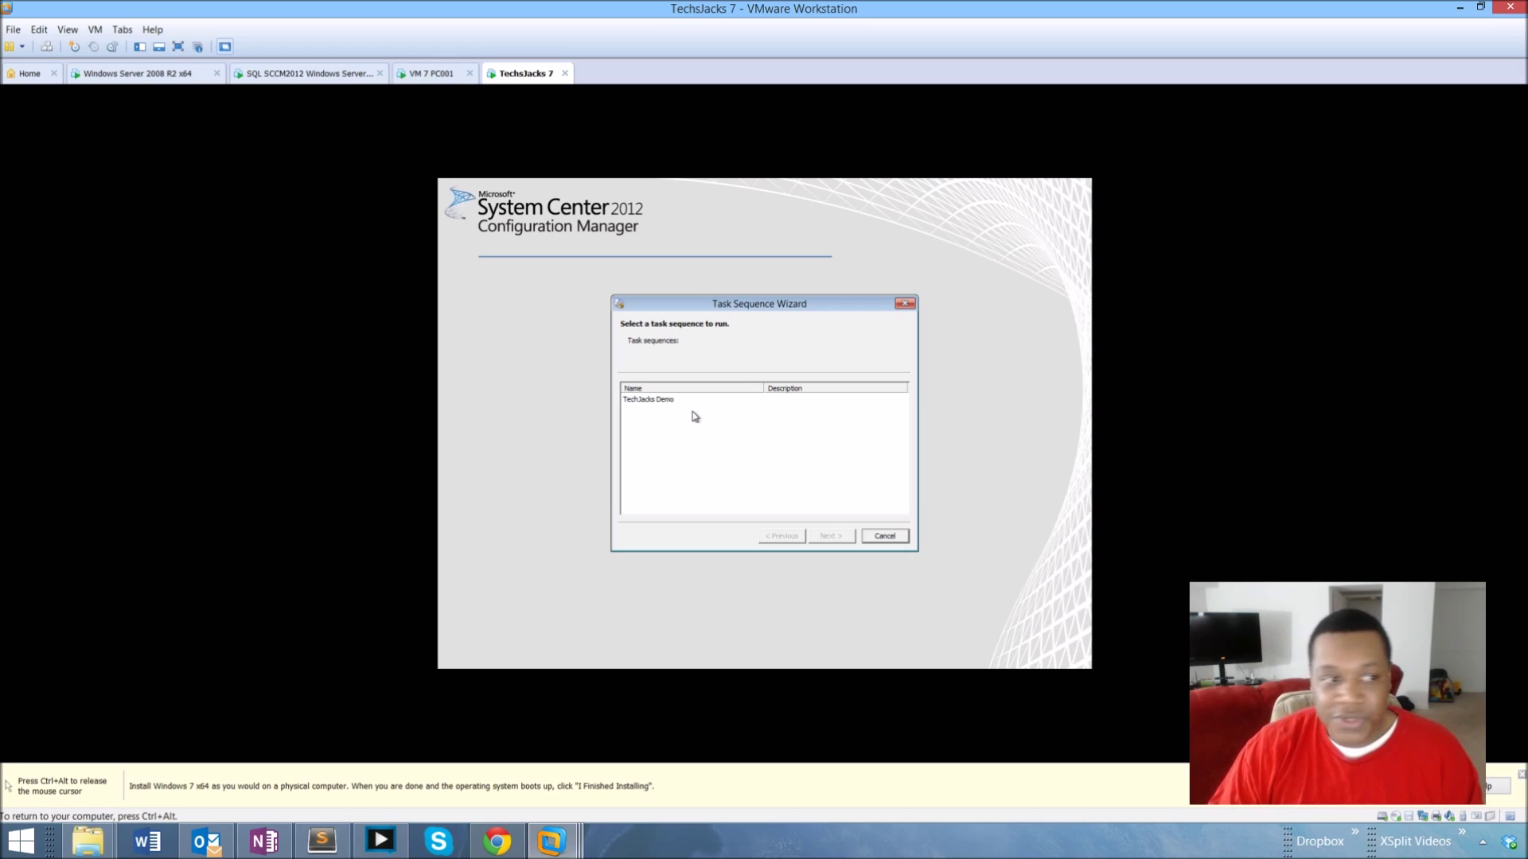
click(693, 401)
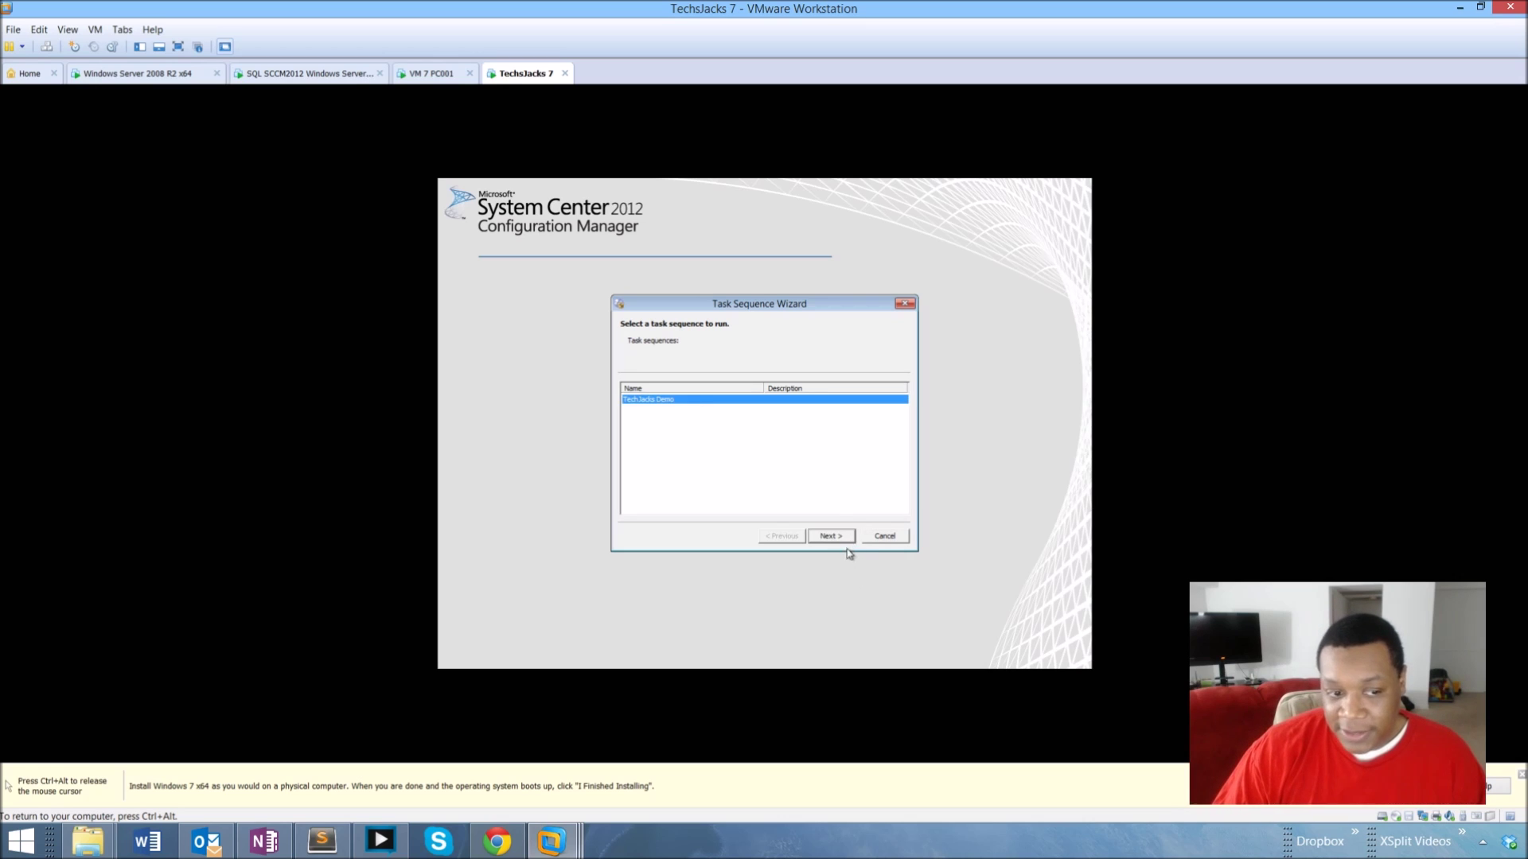
Start running the TechJacks Demo task sequence by clicking Next in the wizard.
click(844, 539)
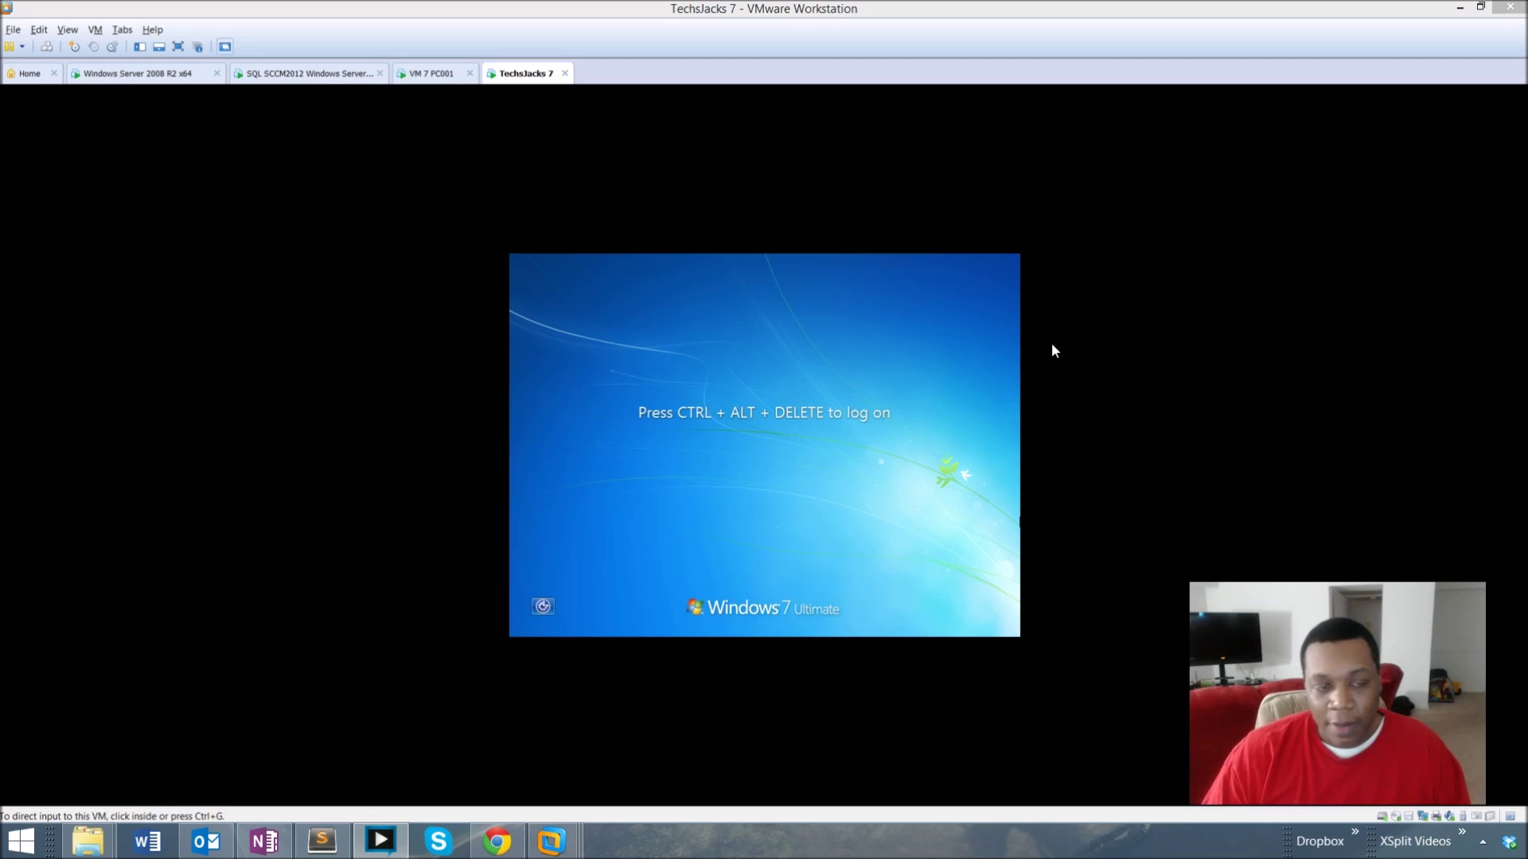
Bring up the Windows 7 CORP logon fields, then switch to the Windows Server 2008 R2 machine.
click(863, 419)
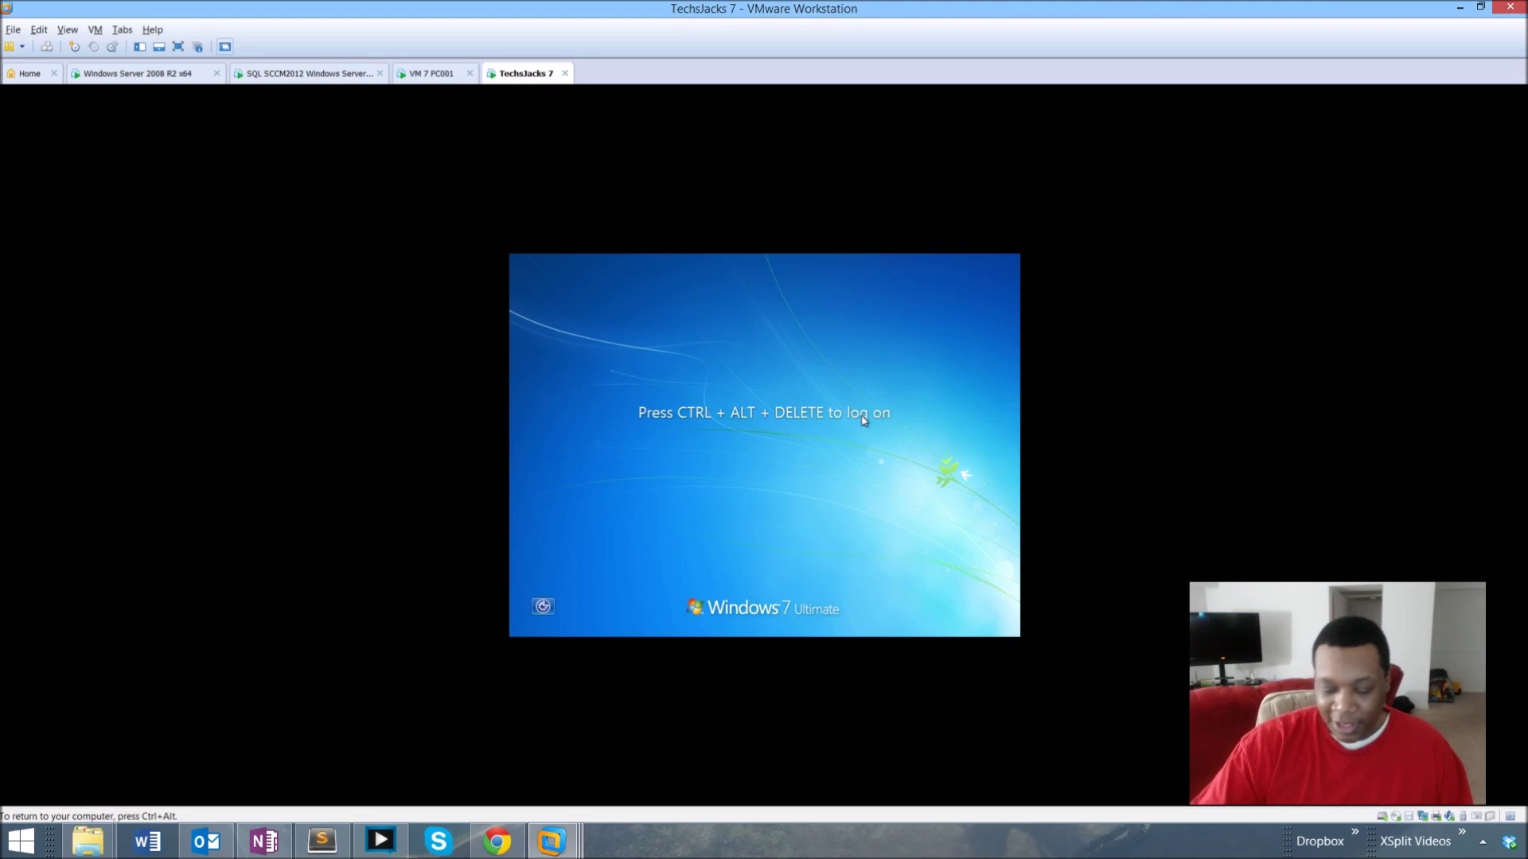
key(ctrl+alt+Insert)
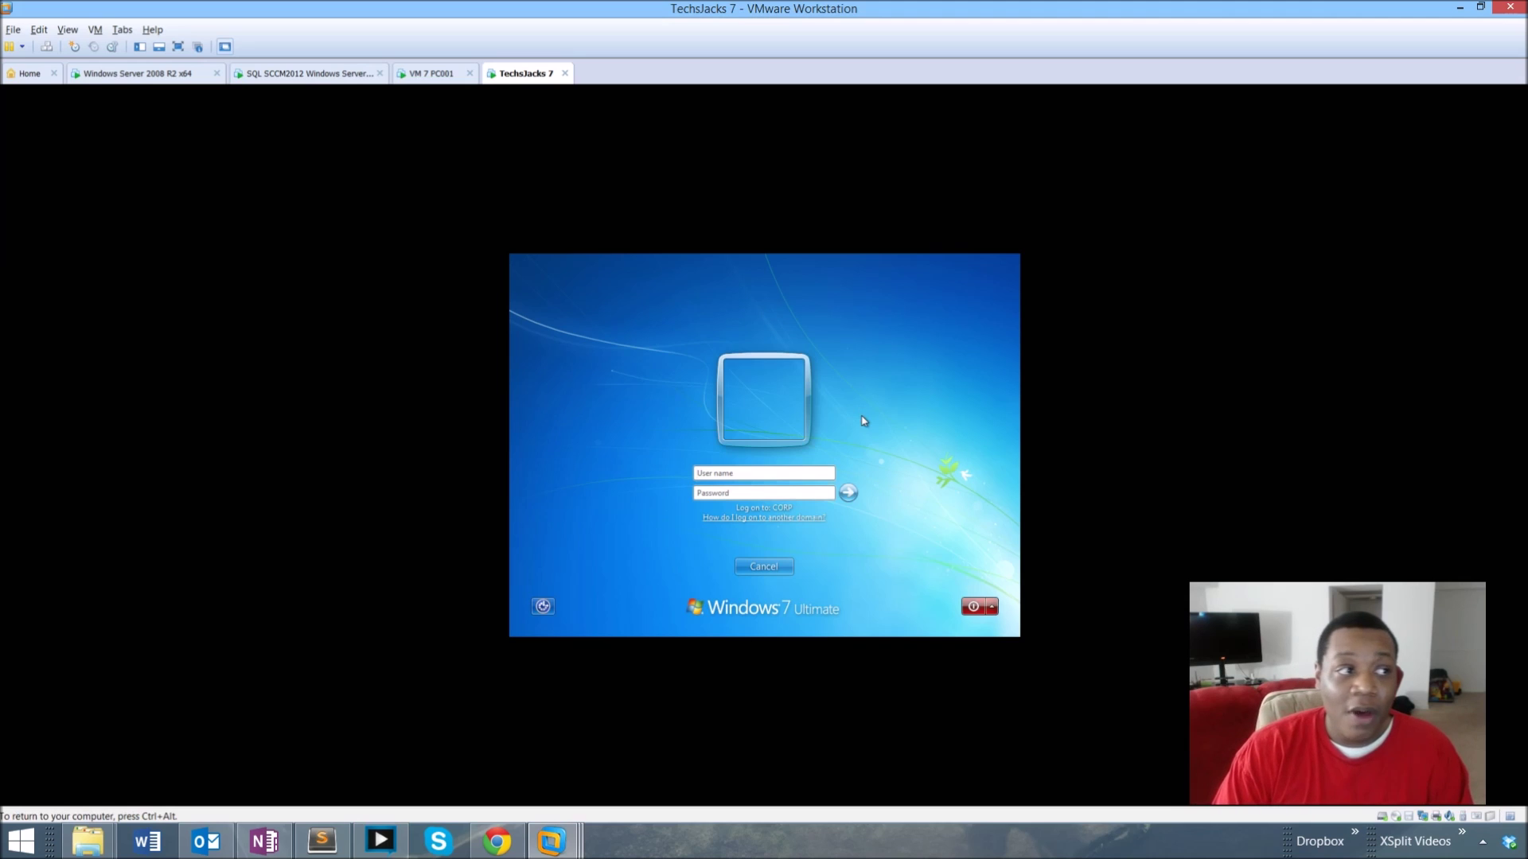
key(ctrl+alt)
click(127, 73)
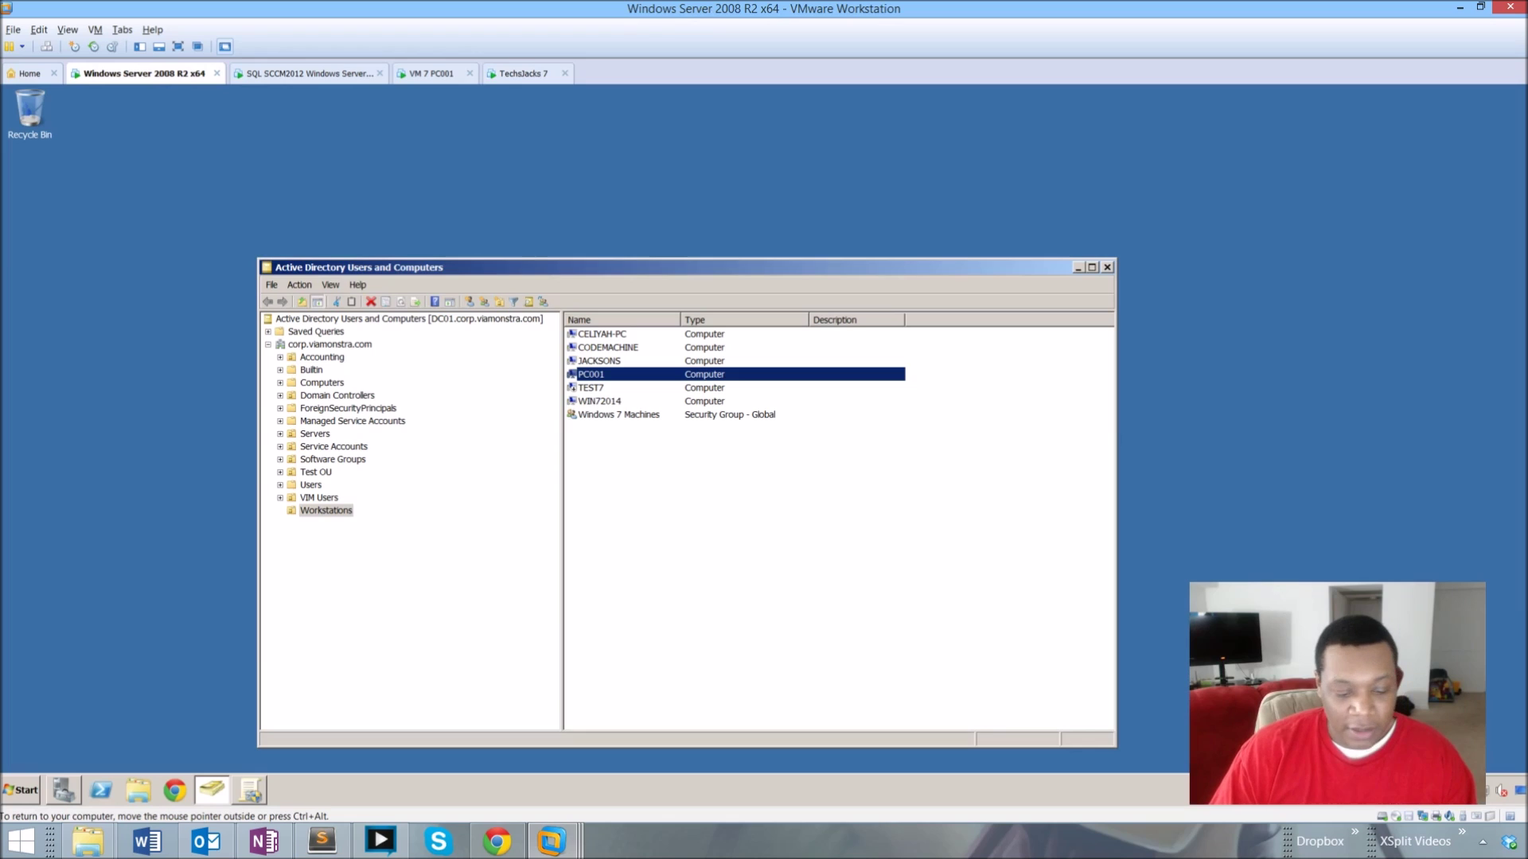
Refresh the Workstations OU to show the new ZED computer, then return to the TechJacks 7 VM.
right_click(628, 534)
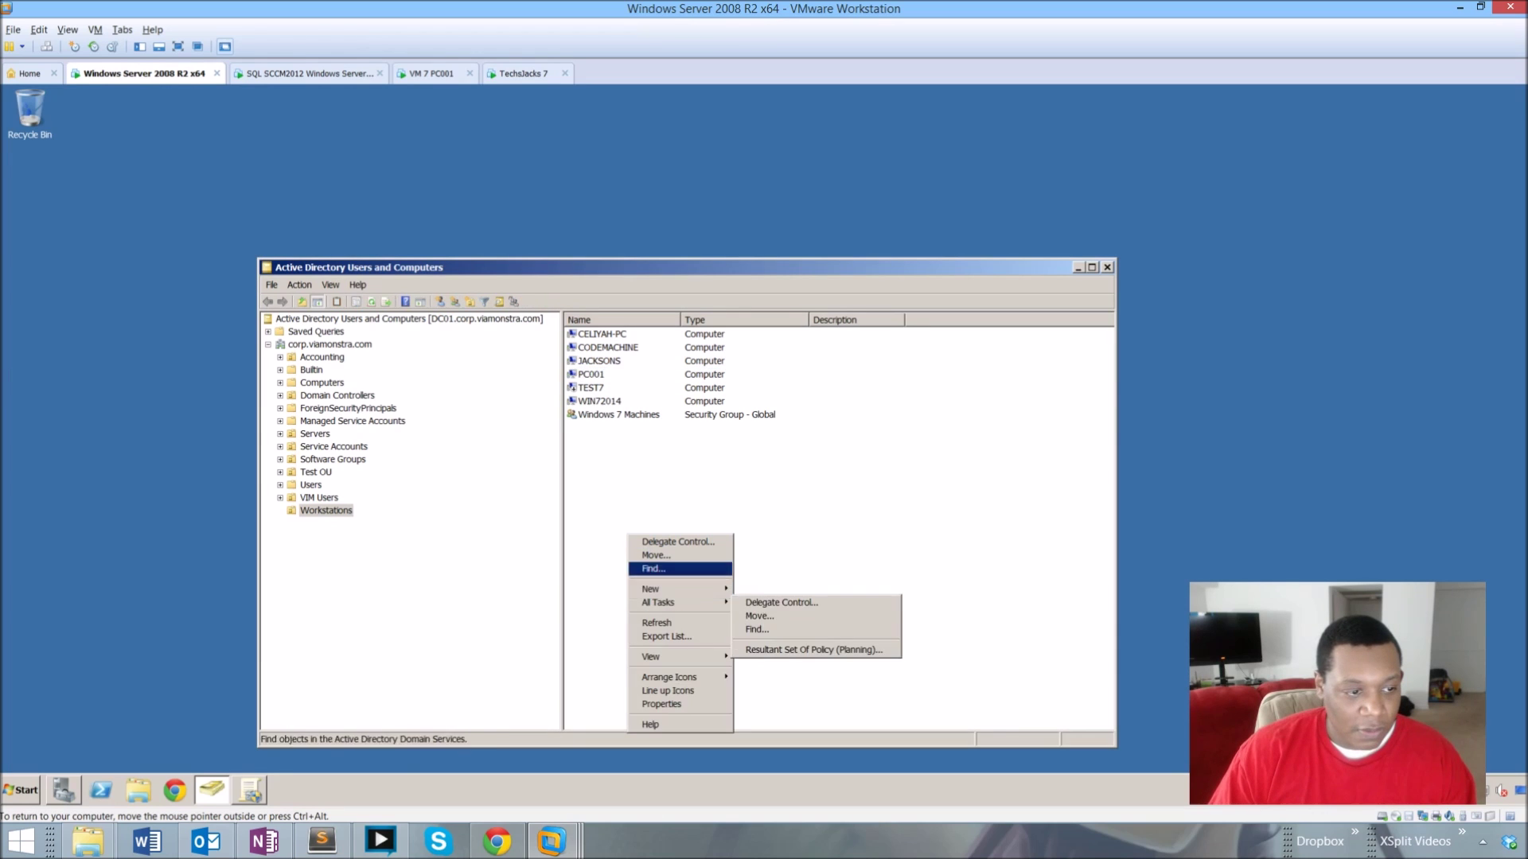
click(656, 623)
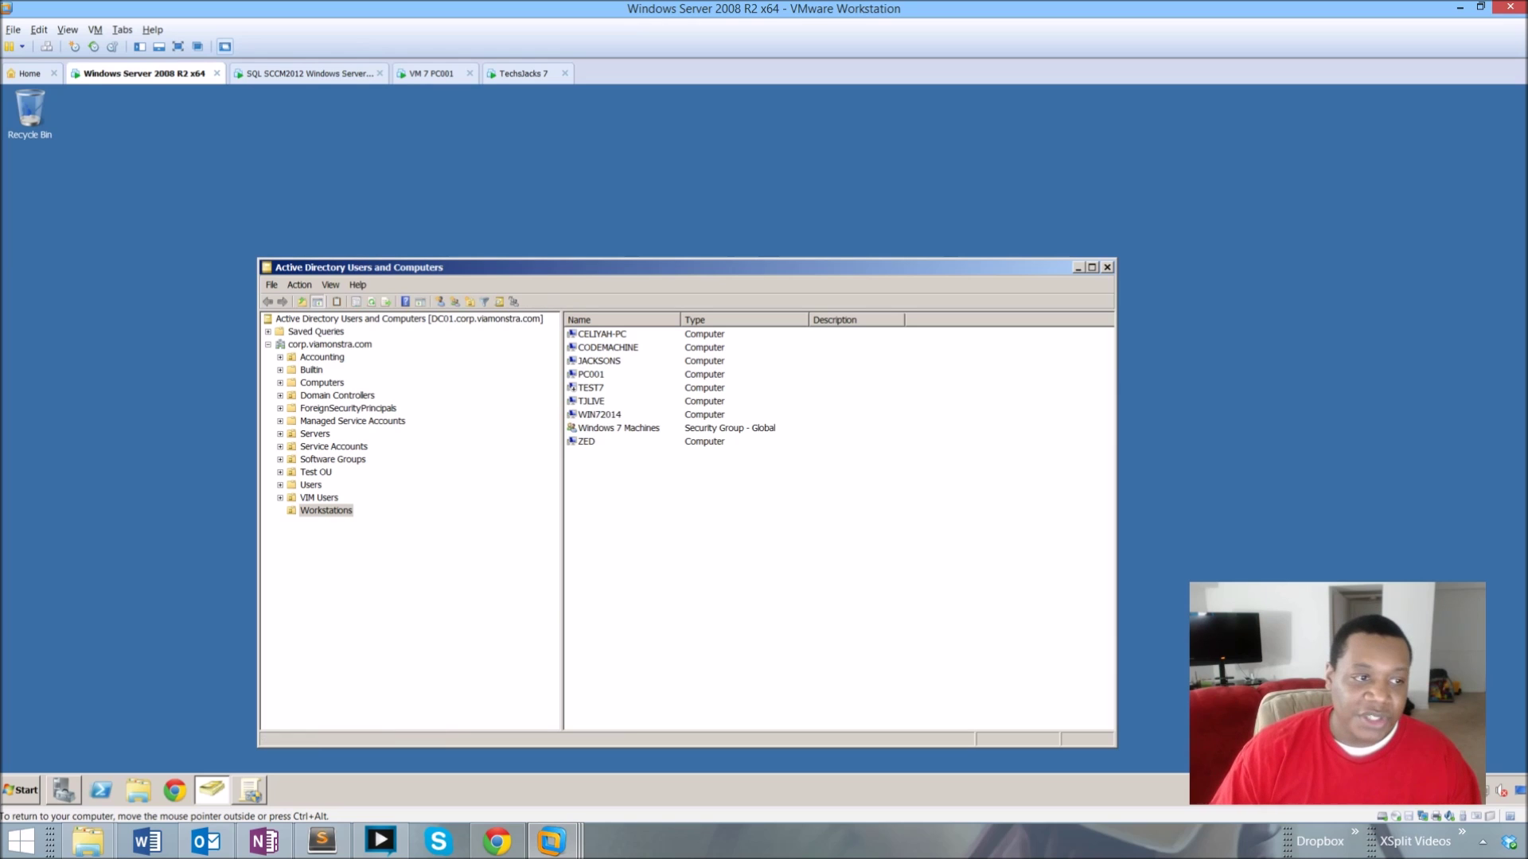
click(586, 441)
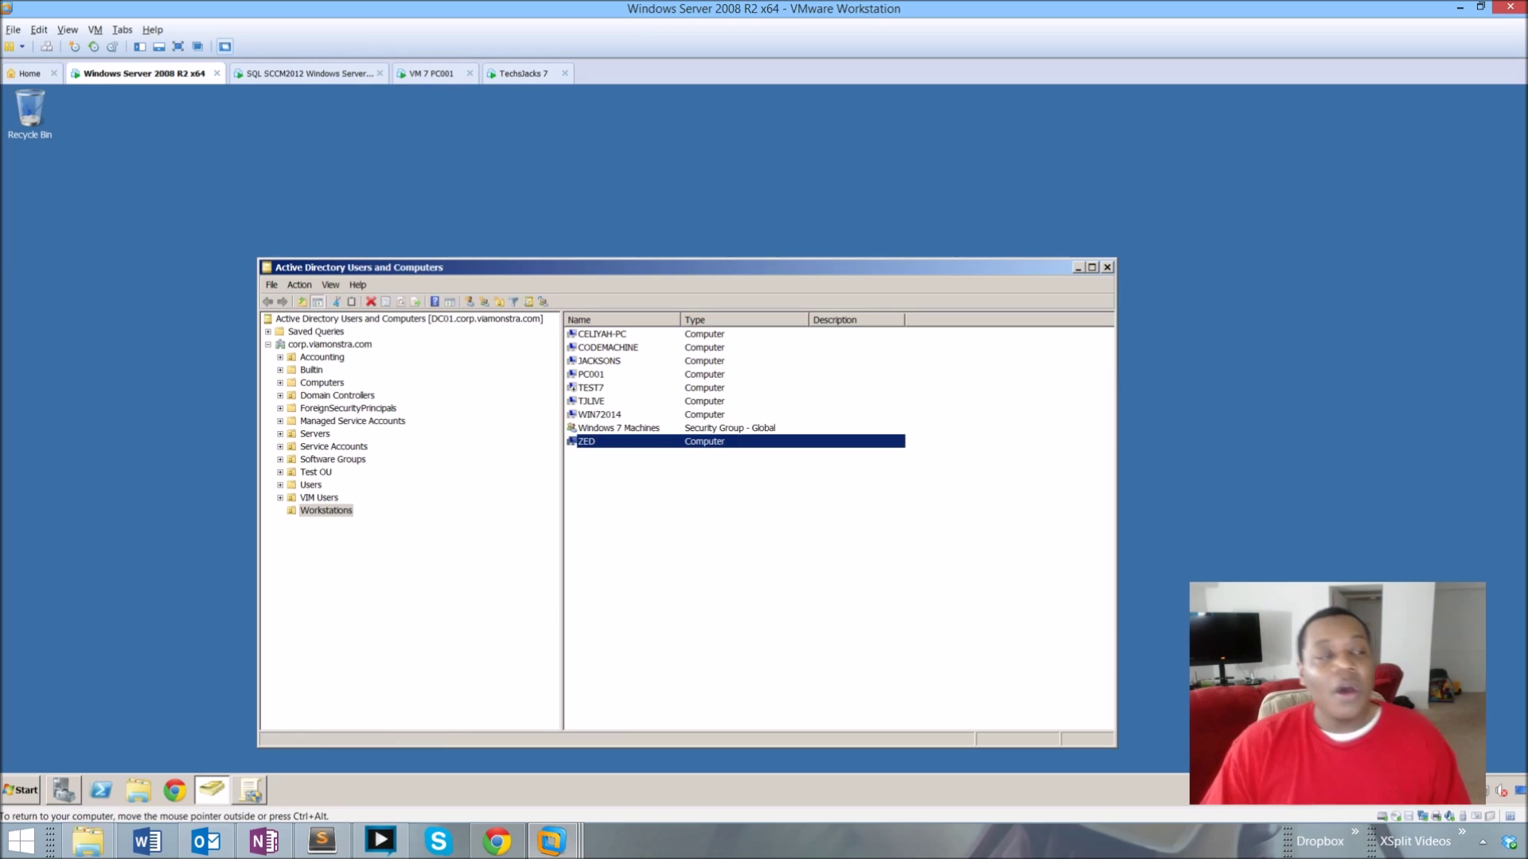
click(517, 74)
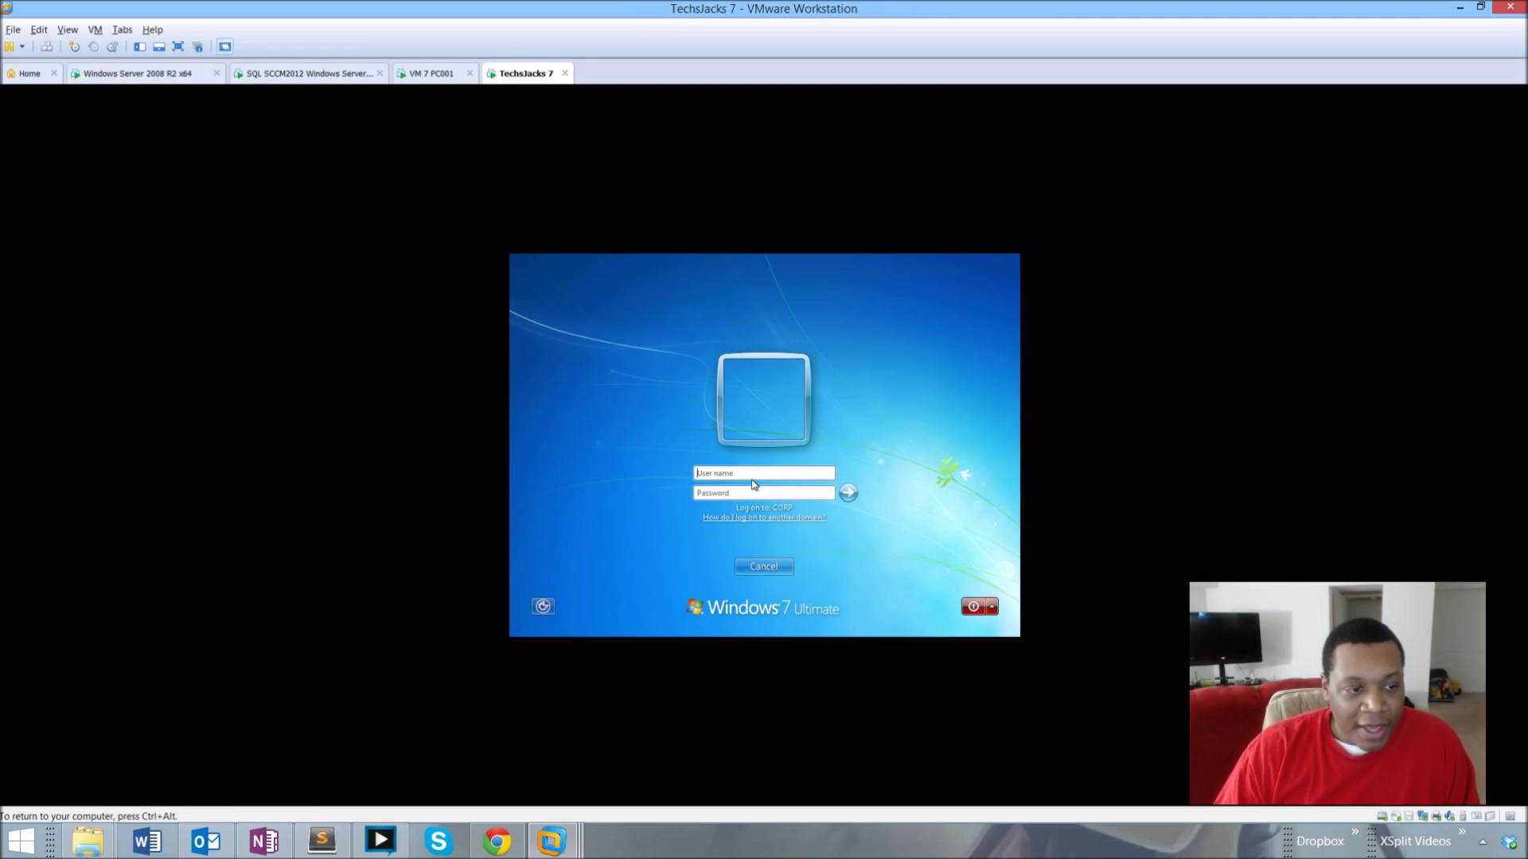
Log on with the domain user name and password, re-entering the password after the failed attempt.
text(TechJacks)
key(Tab)
text(P@ssw0rd)
key(Return)
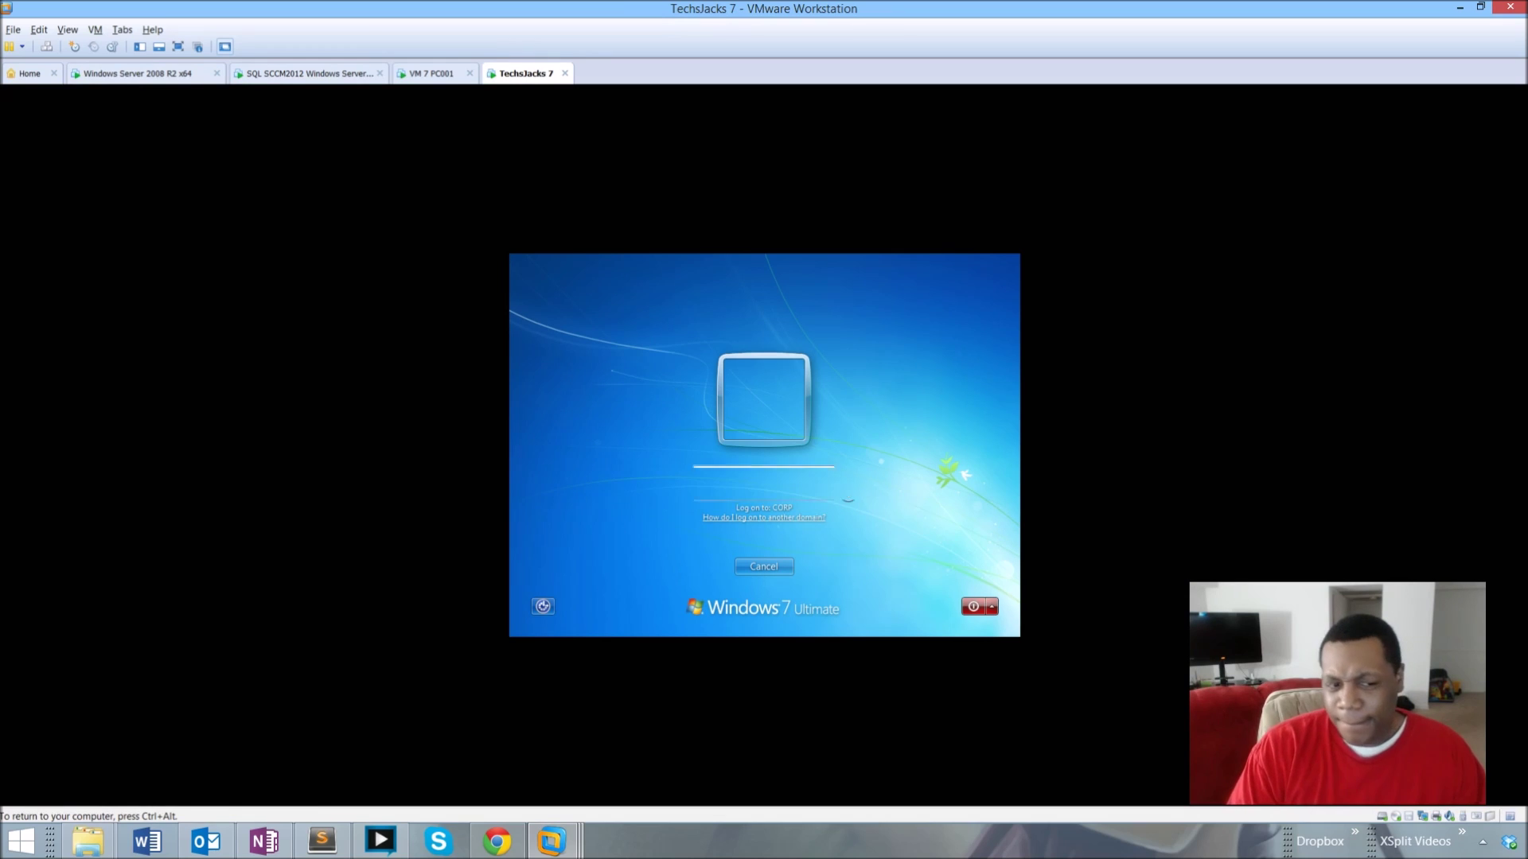
key(Return)
text(P@ssw0rd)
key(Return)
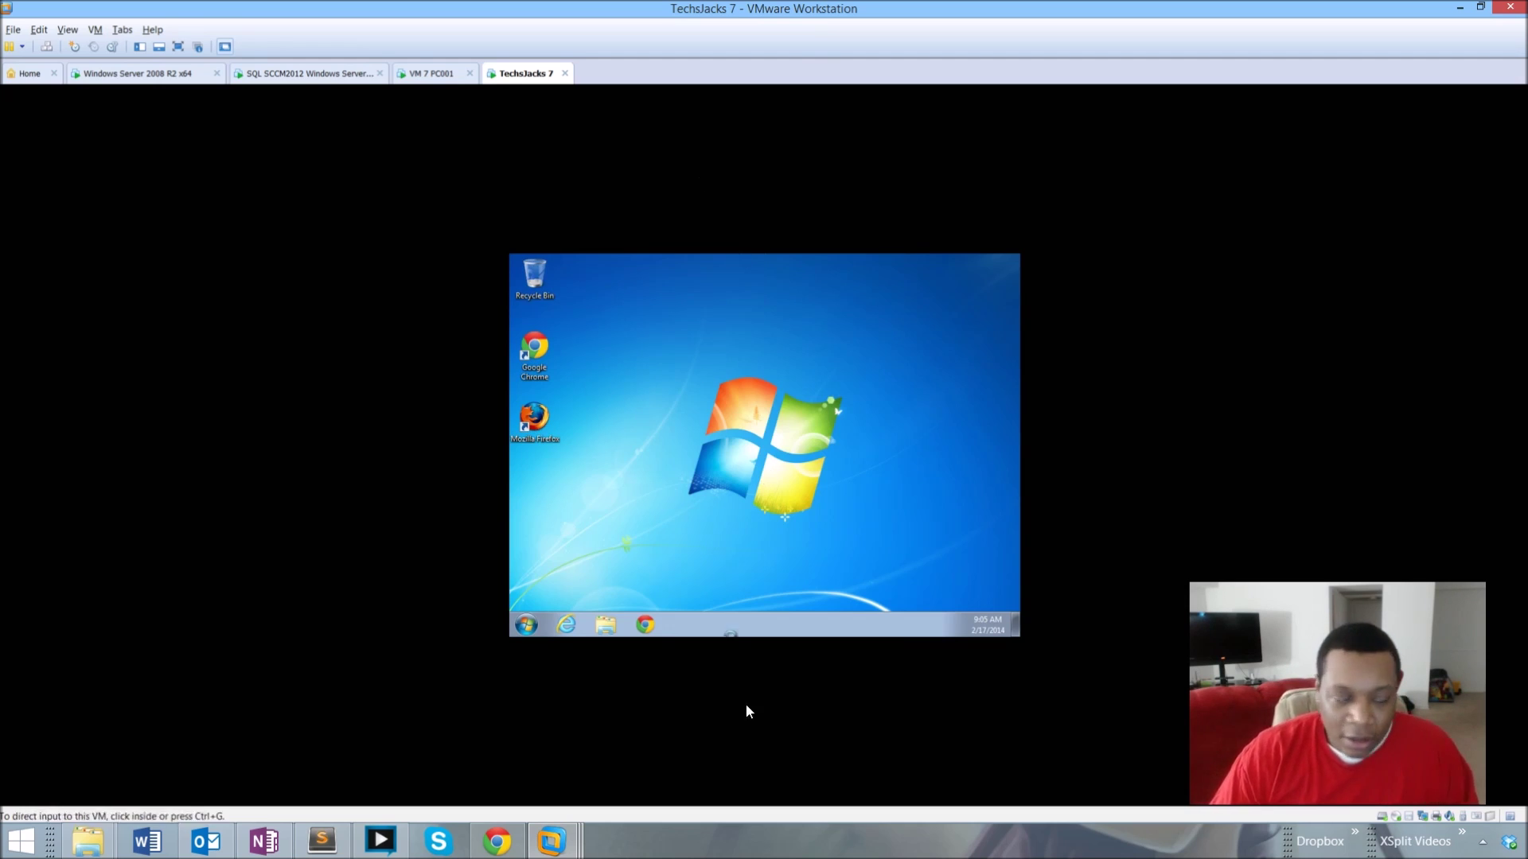
click(586, 308)
drag(586, 308, 527, 455)
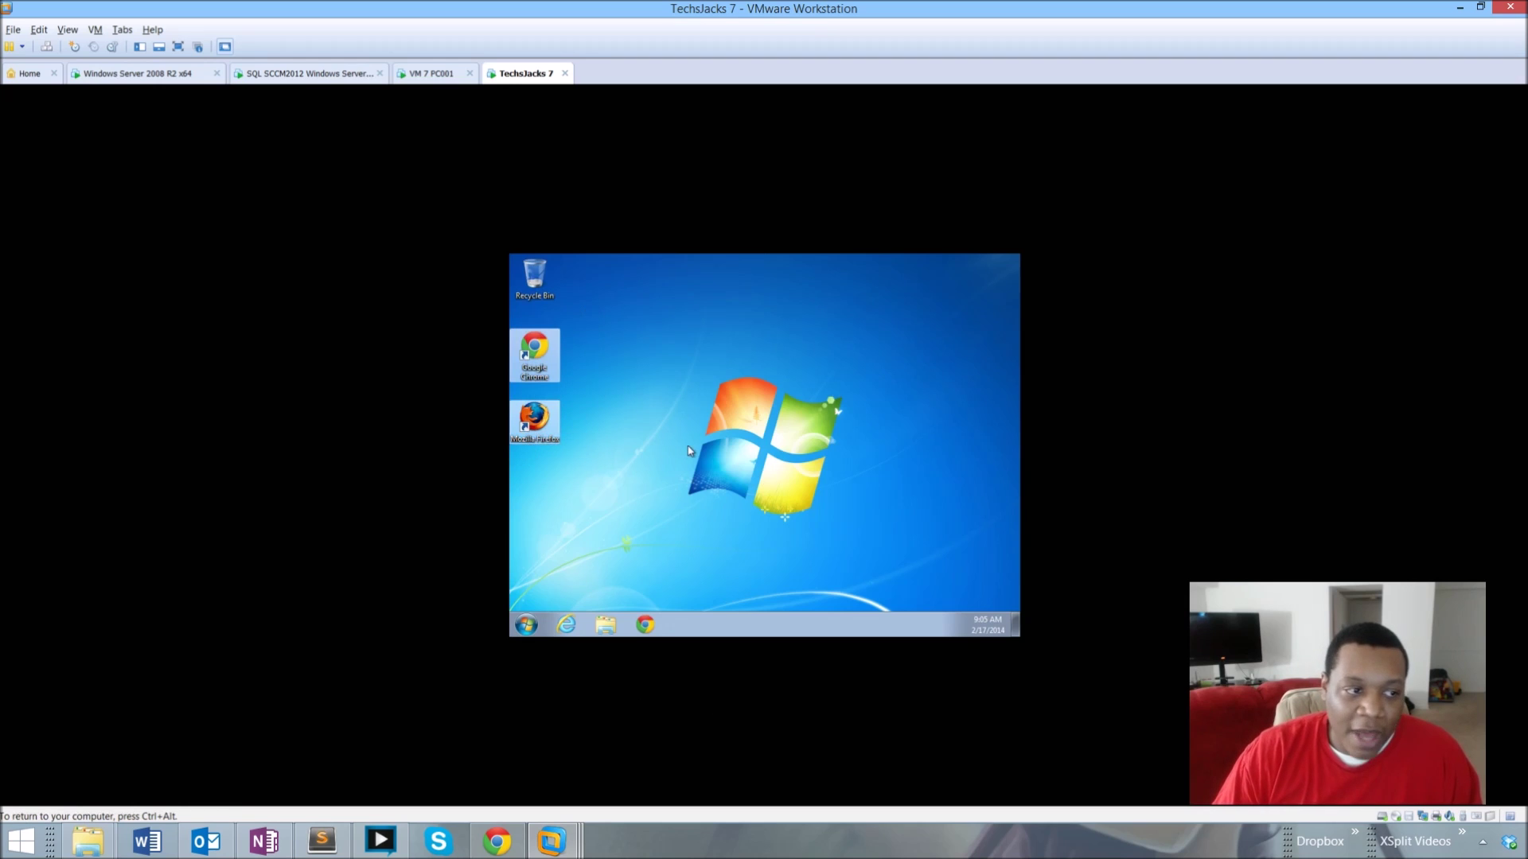
click(690, 451)
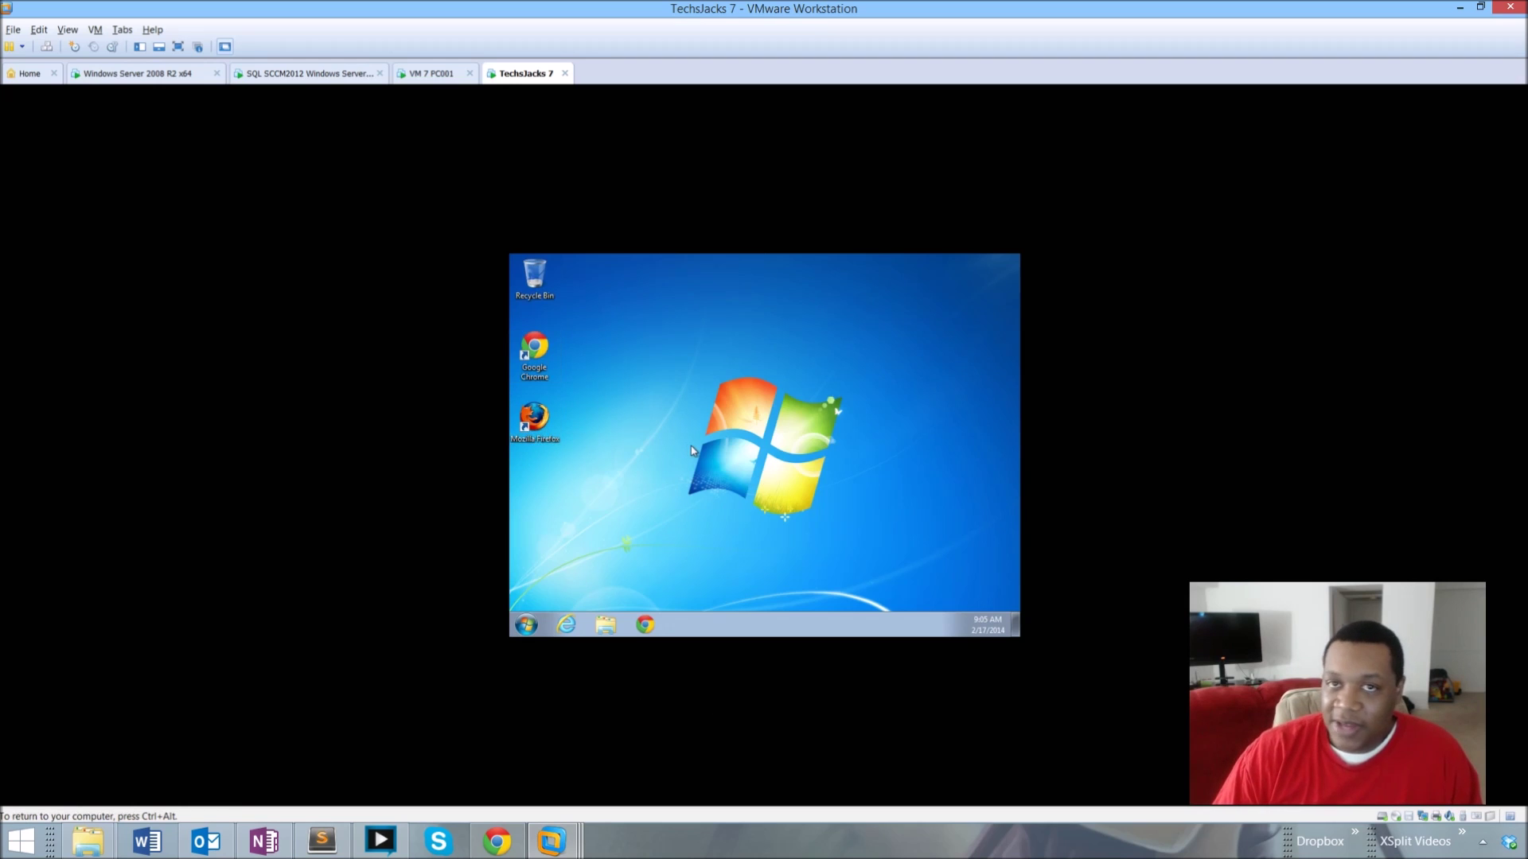
click(527, 626)
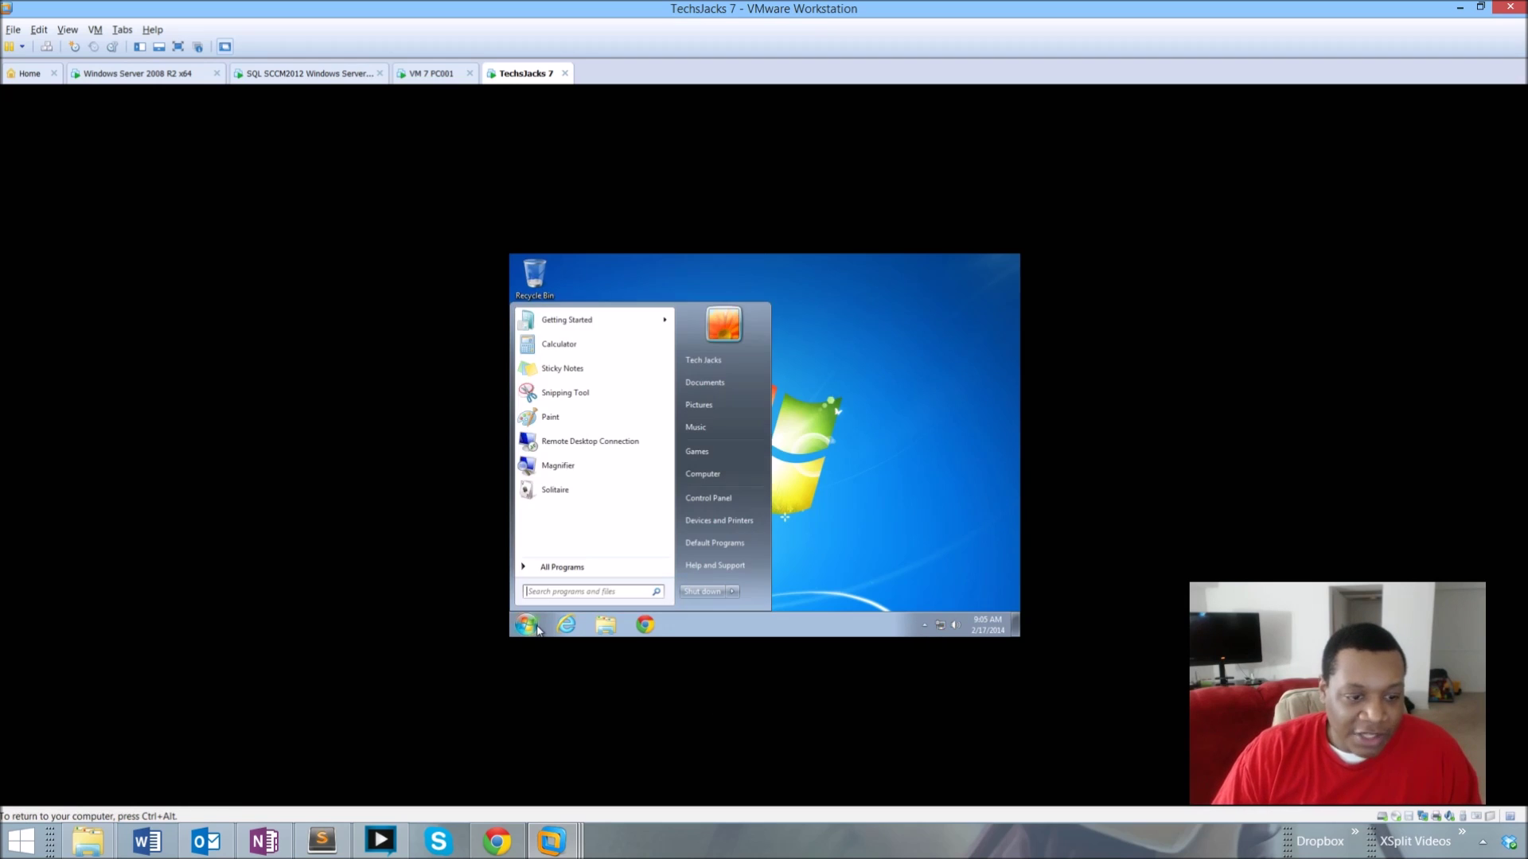
click(553, 567)
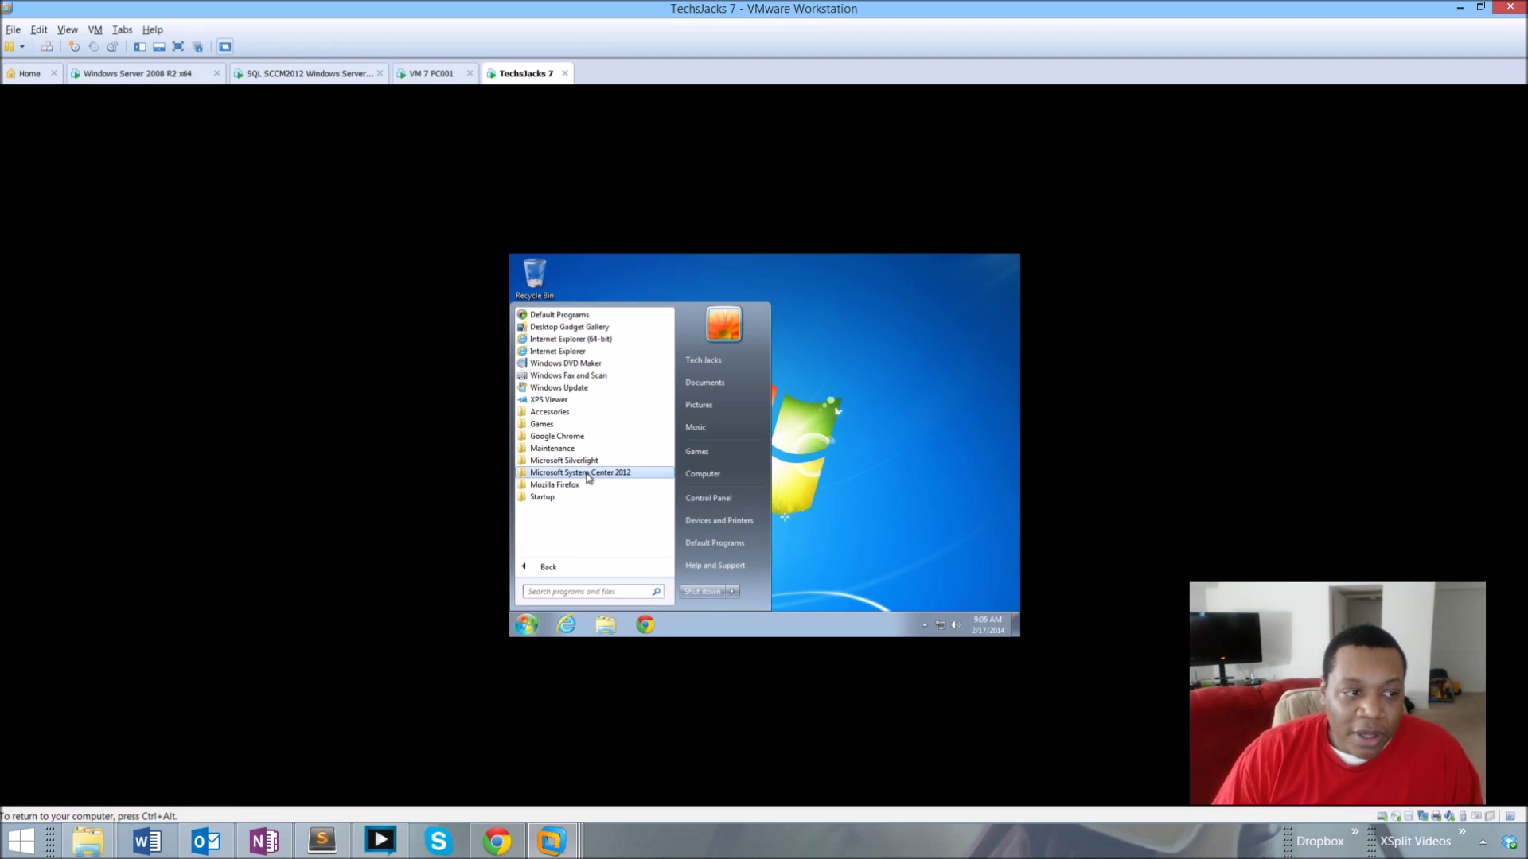
click(589, 474)
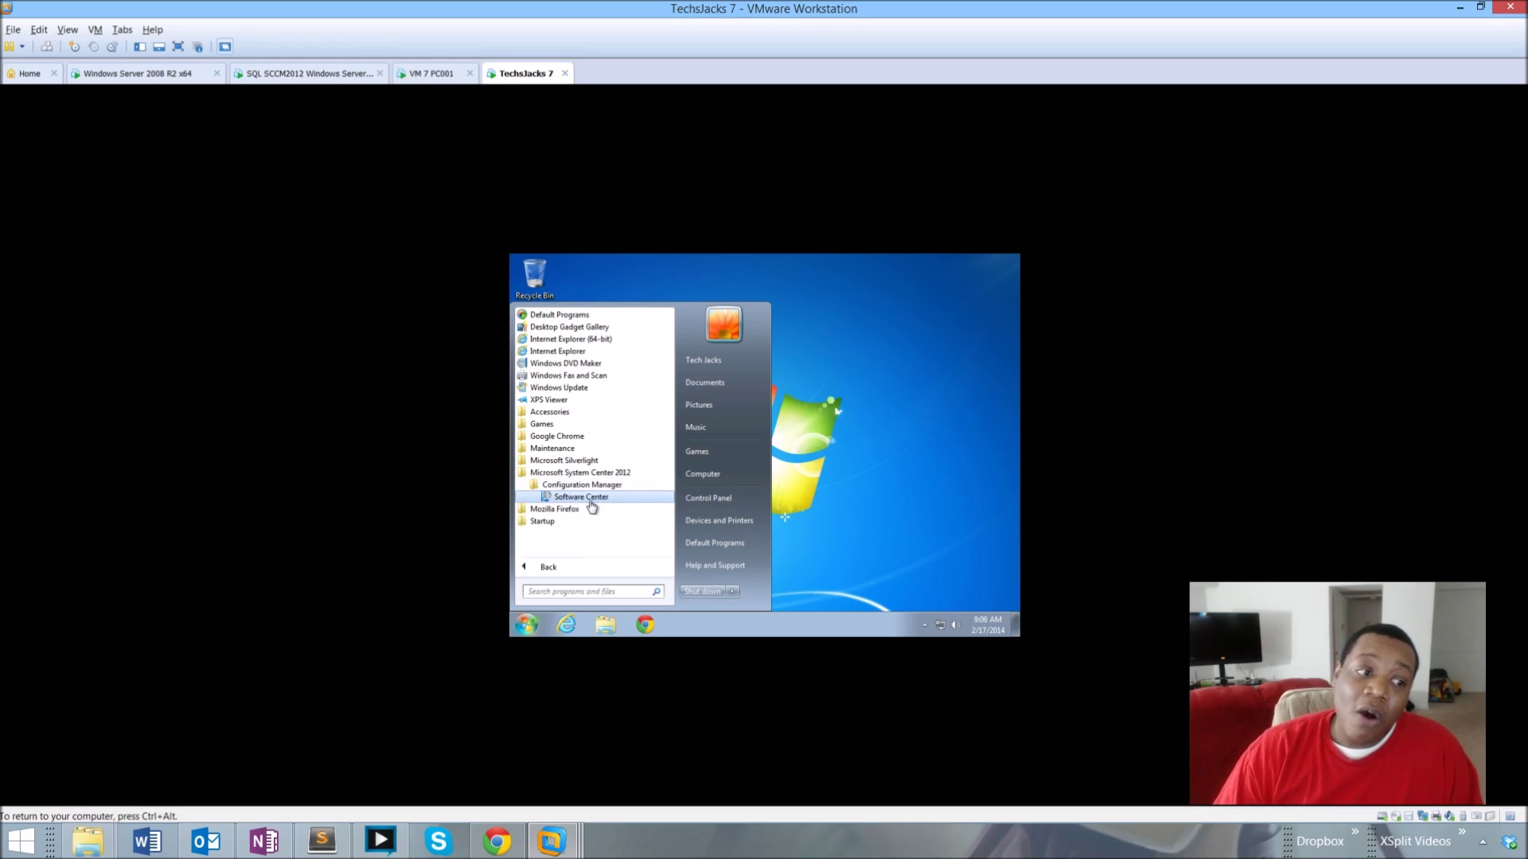
click(591, 506)
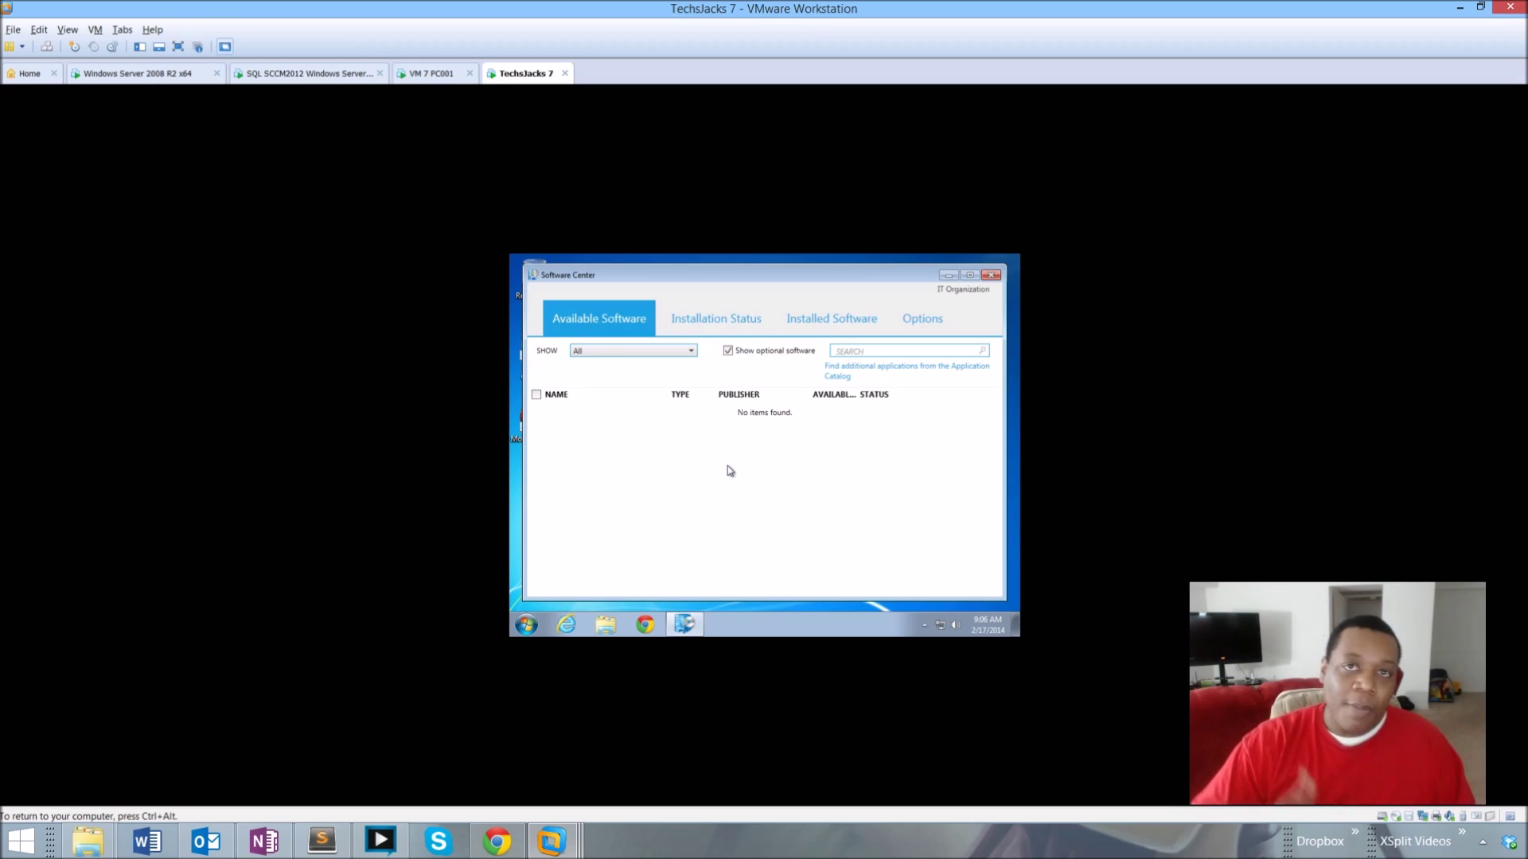
click(992, 275)
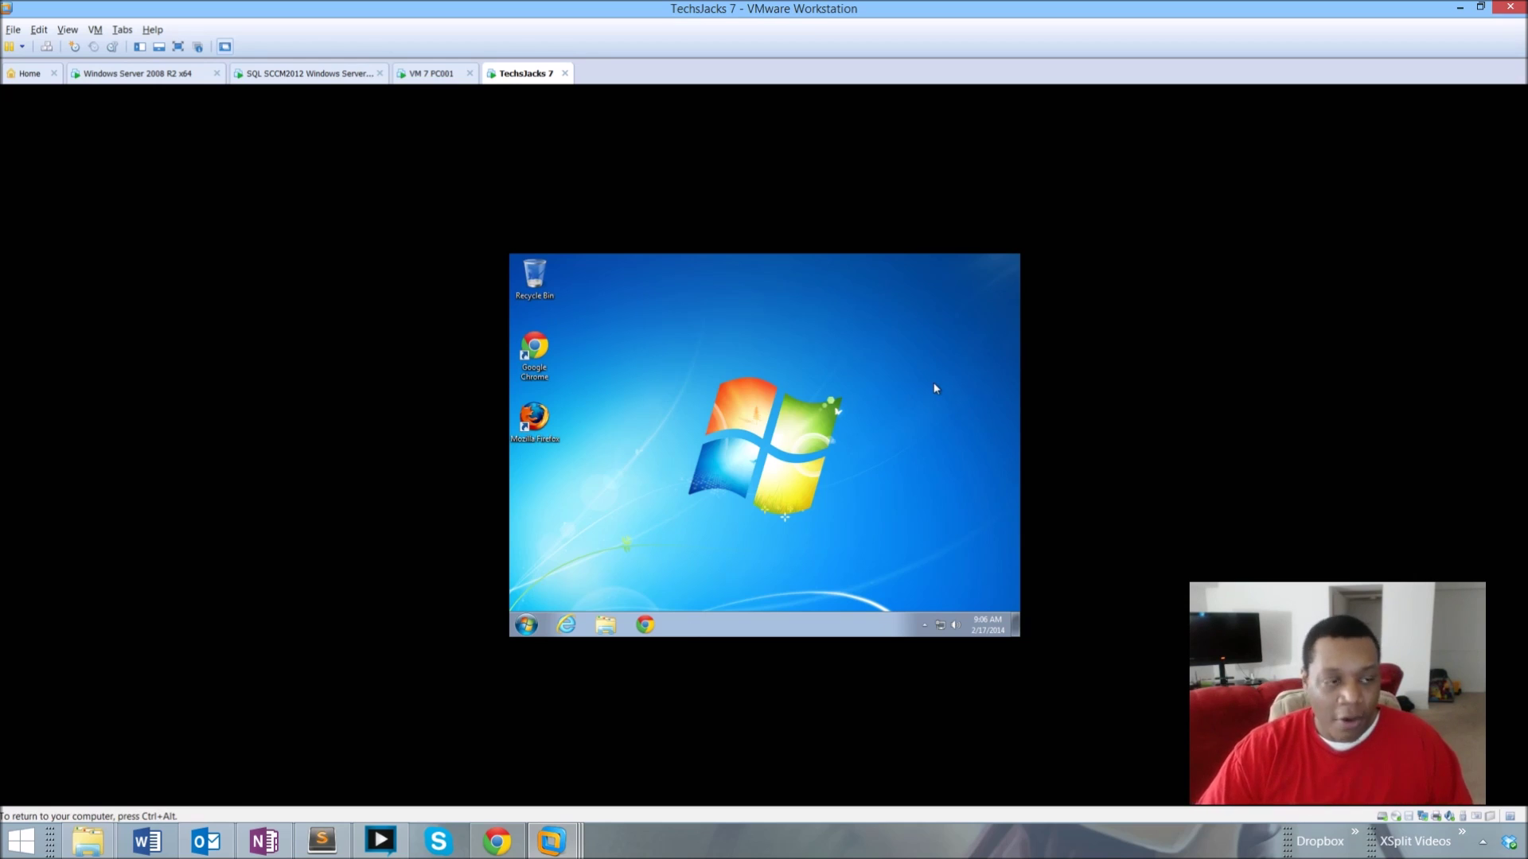
click(527, 625)
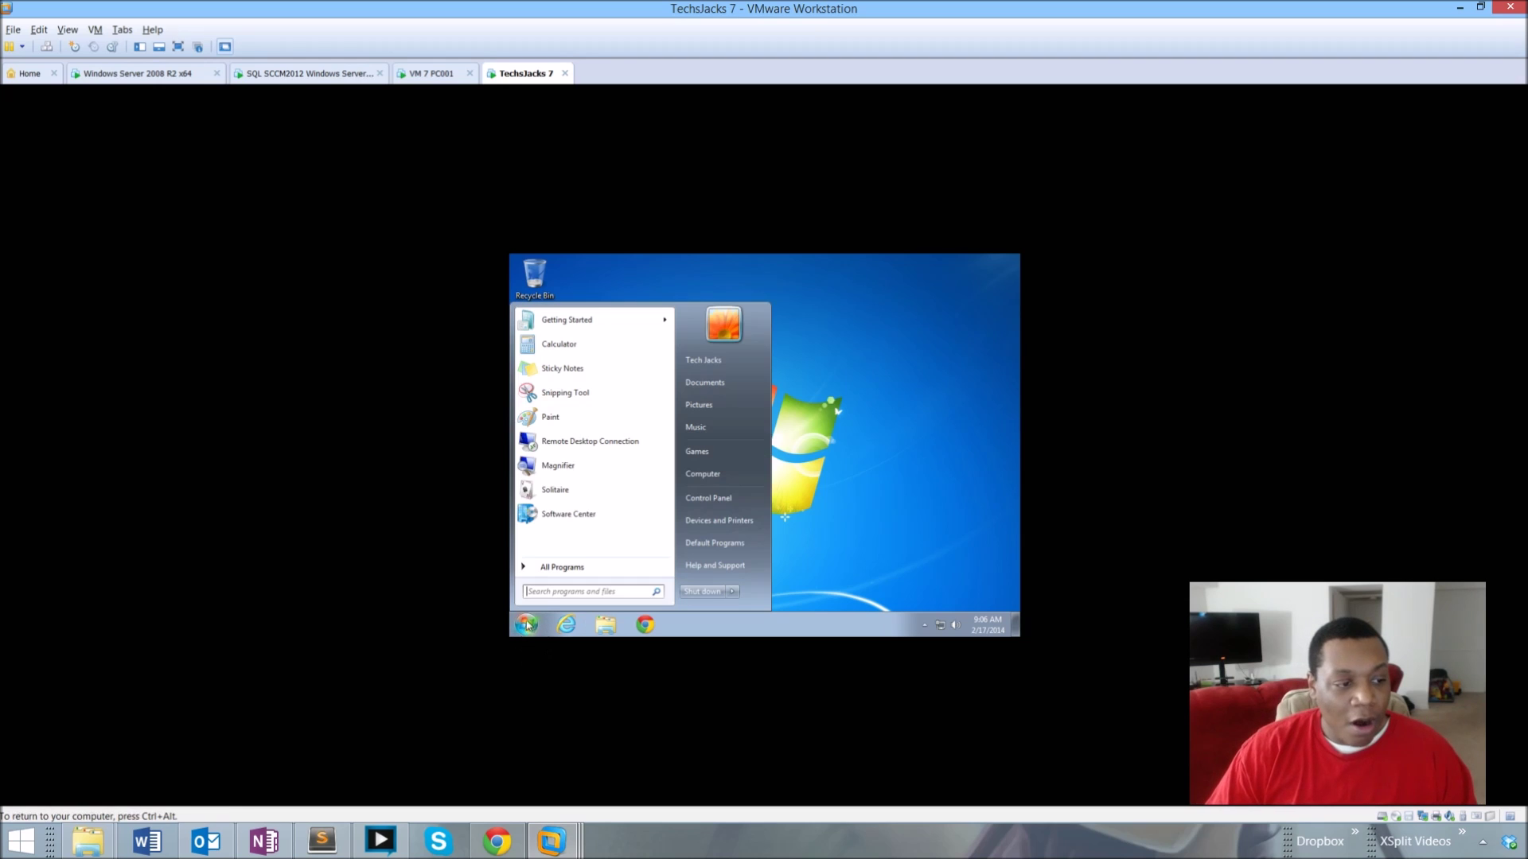
text(cmd)
key(Return)
text(g)
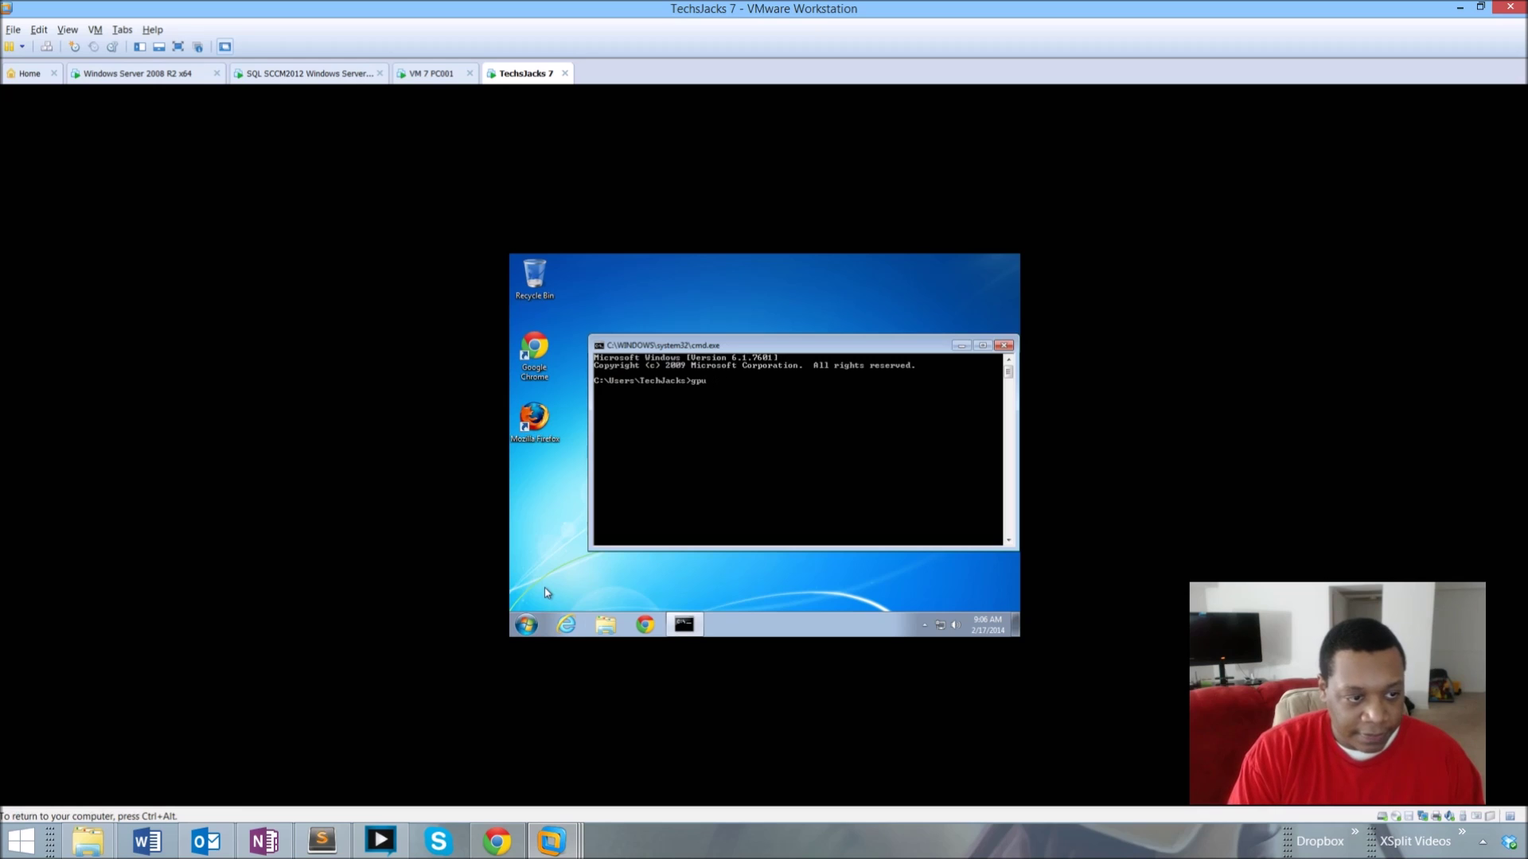
text(presult /r)
key(Return)
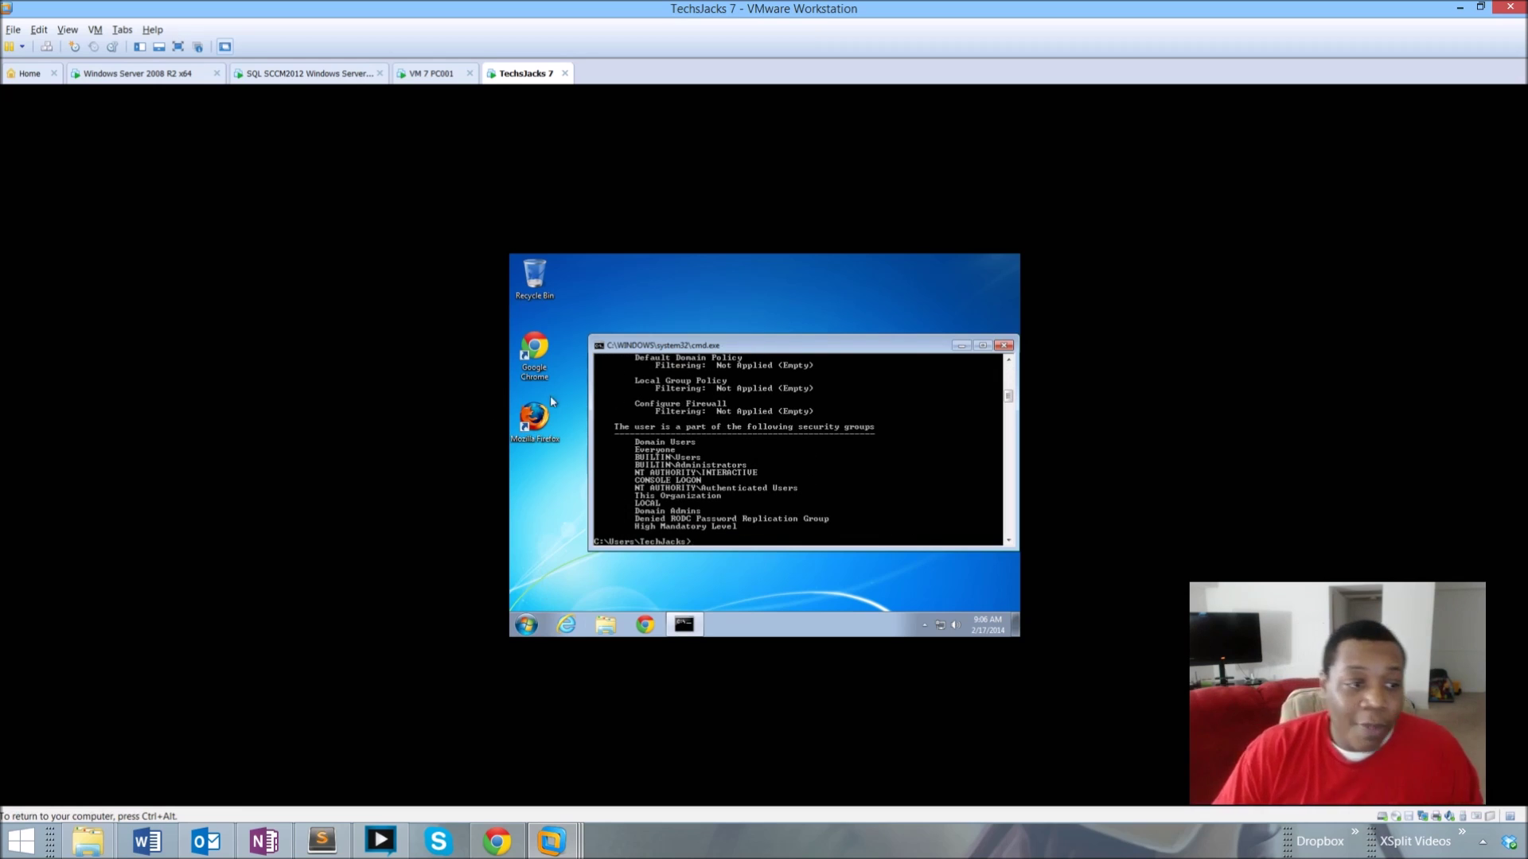
scroll(748, 445, up, 5)
scroll(755, 452, up, 6)
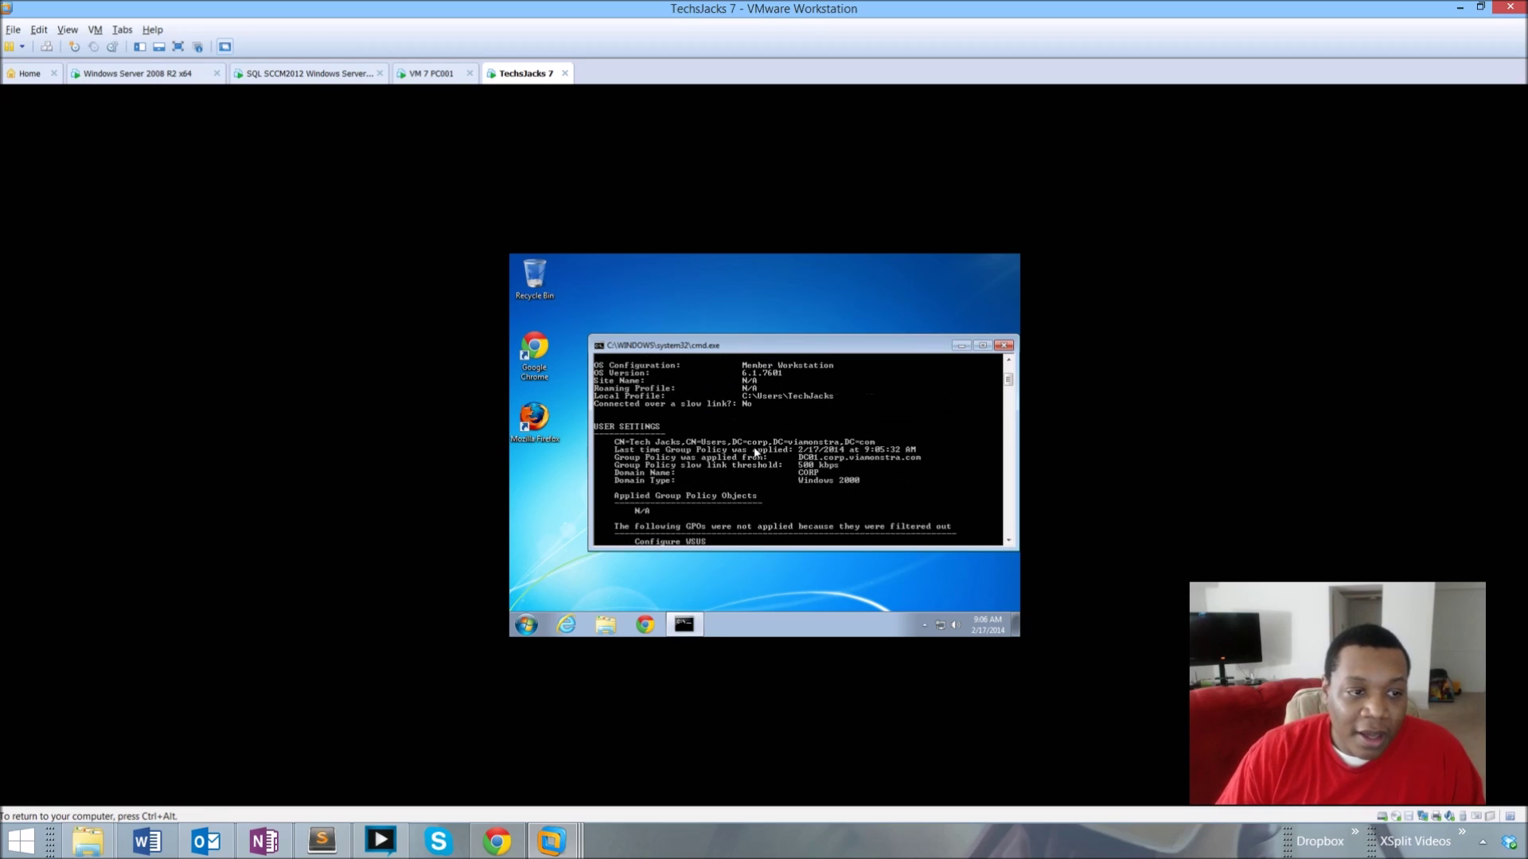
scroll(851, 460, down, 2)
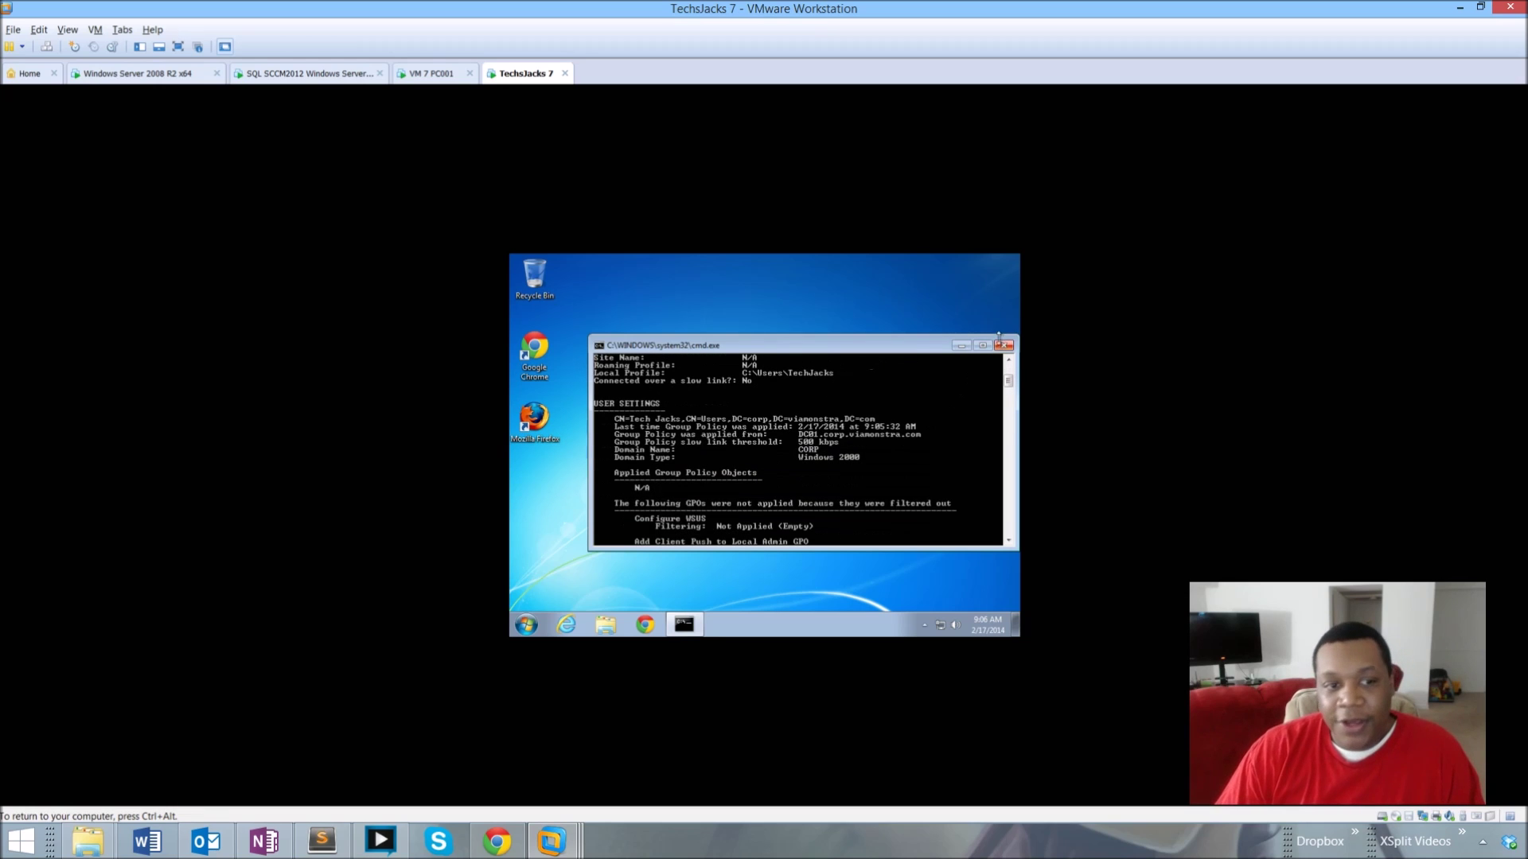
click(1003, 345)
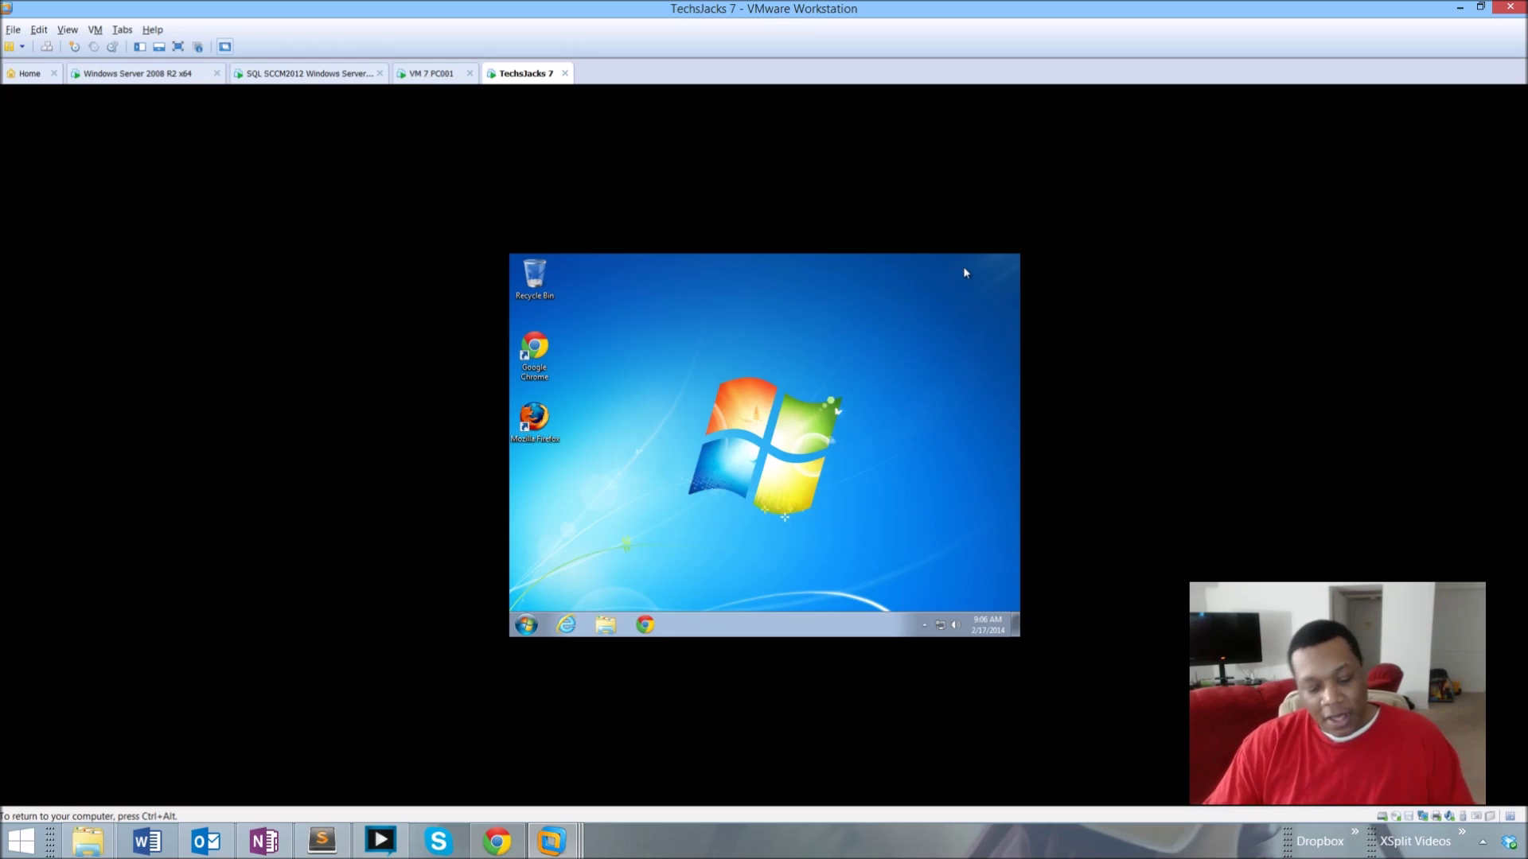
right_click(752, 387)
click(655, 285)
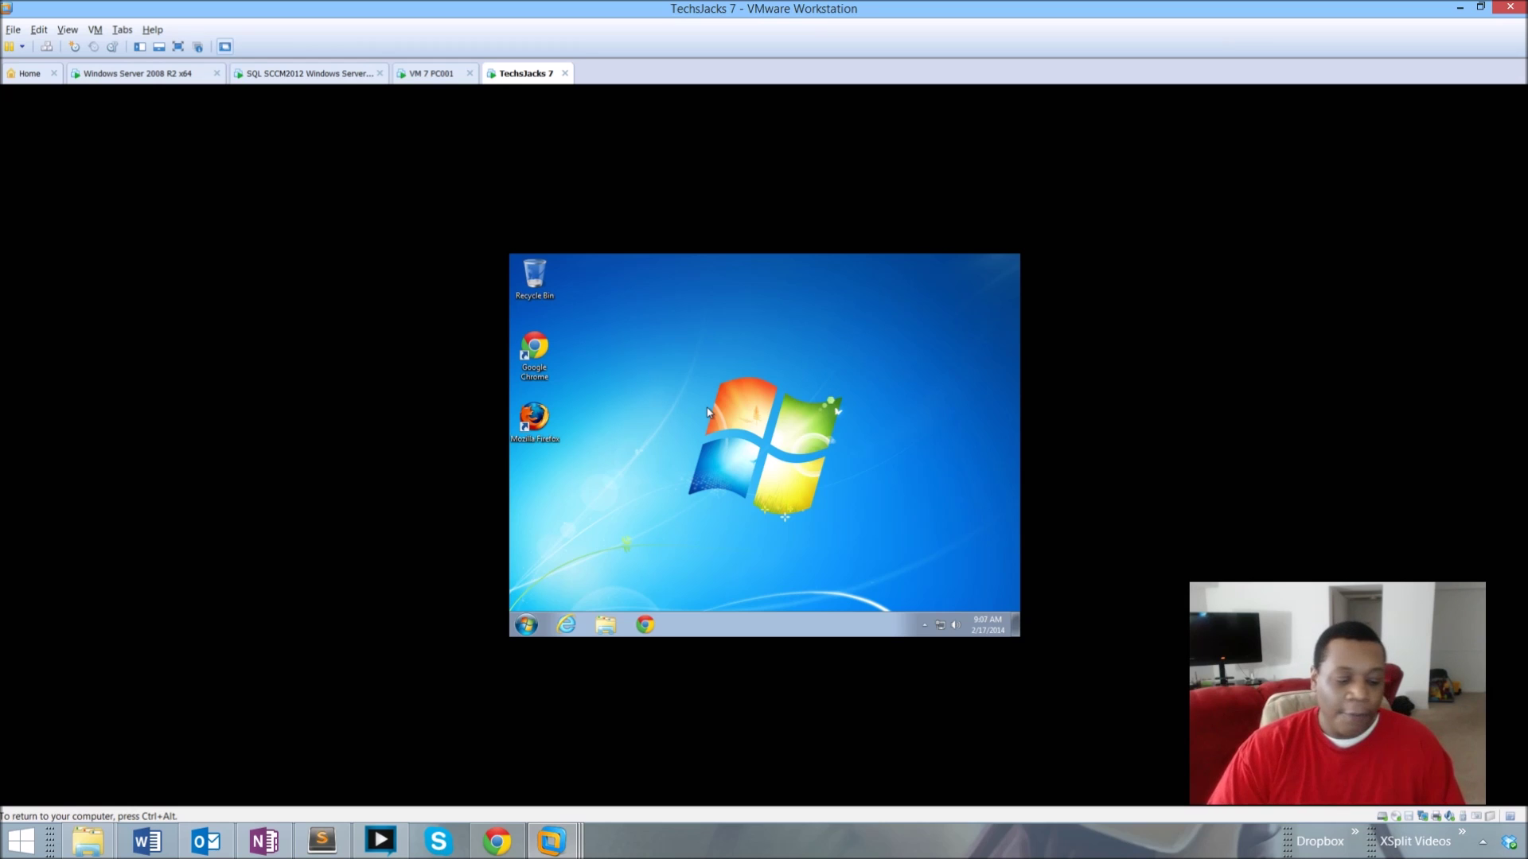
key(ctrl+alt)
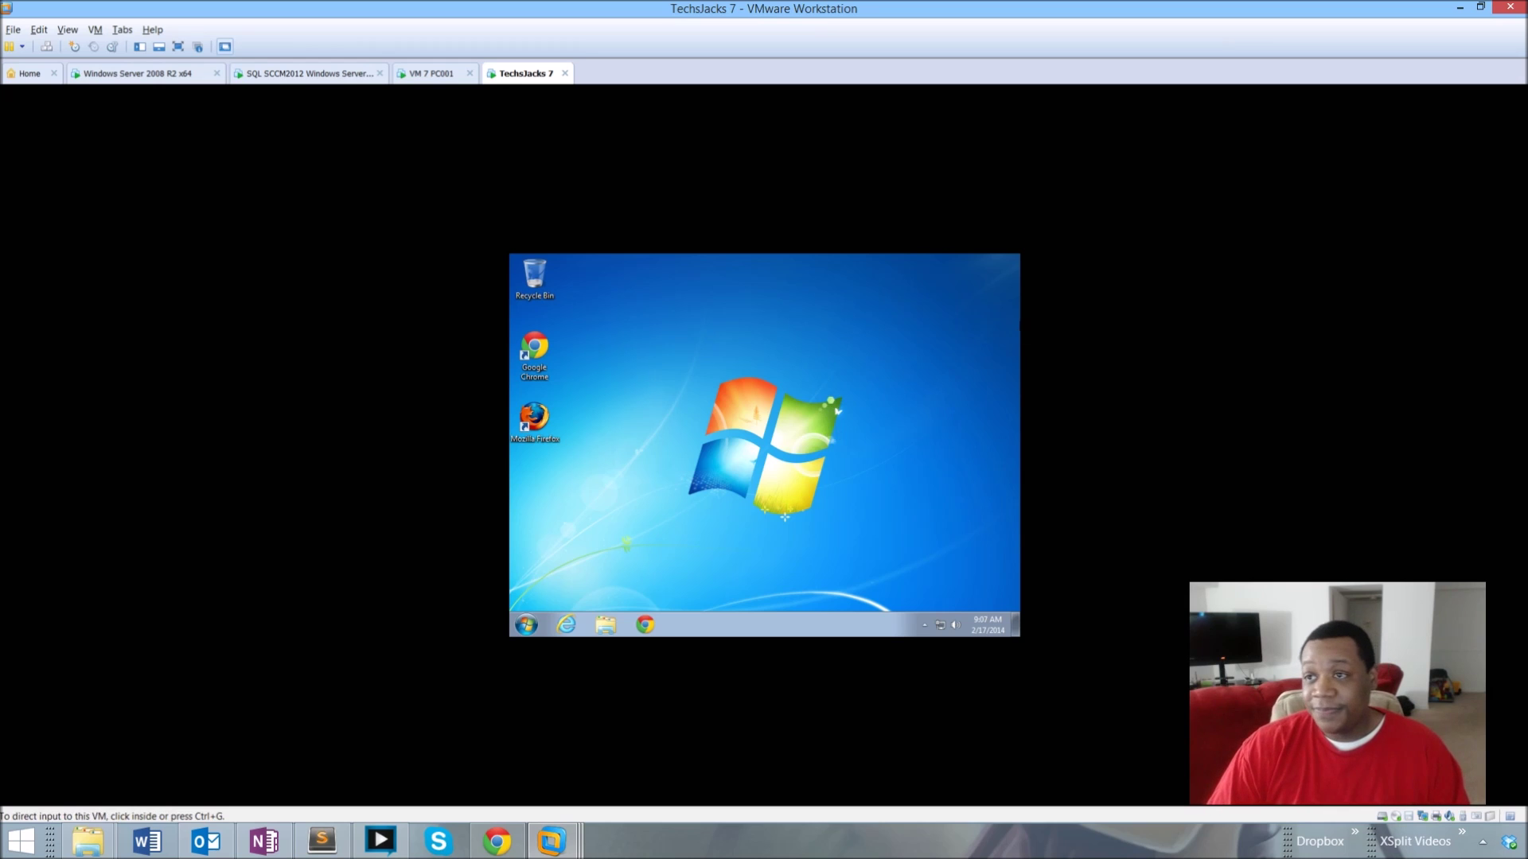
key(alt+Tab)
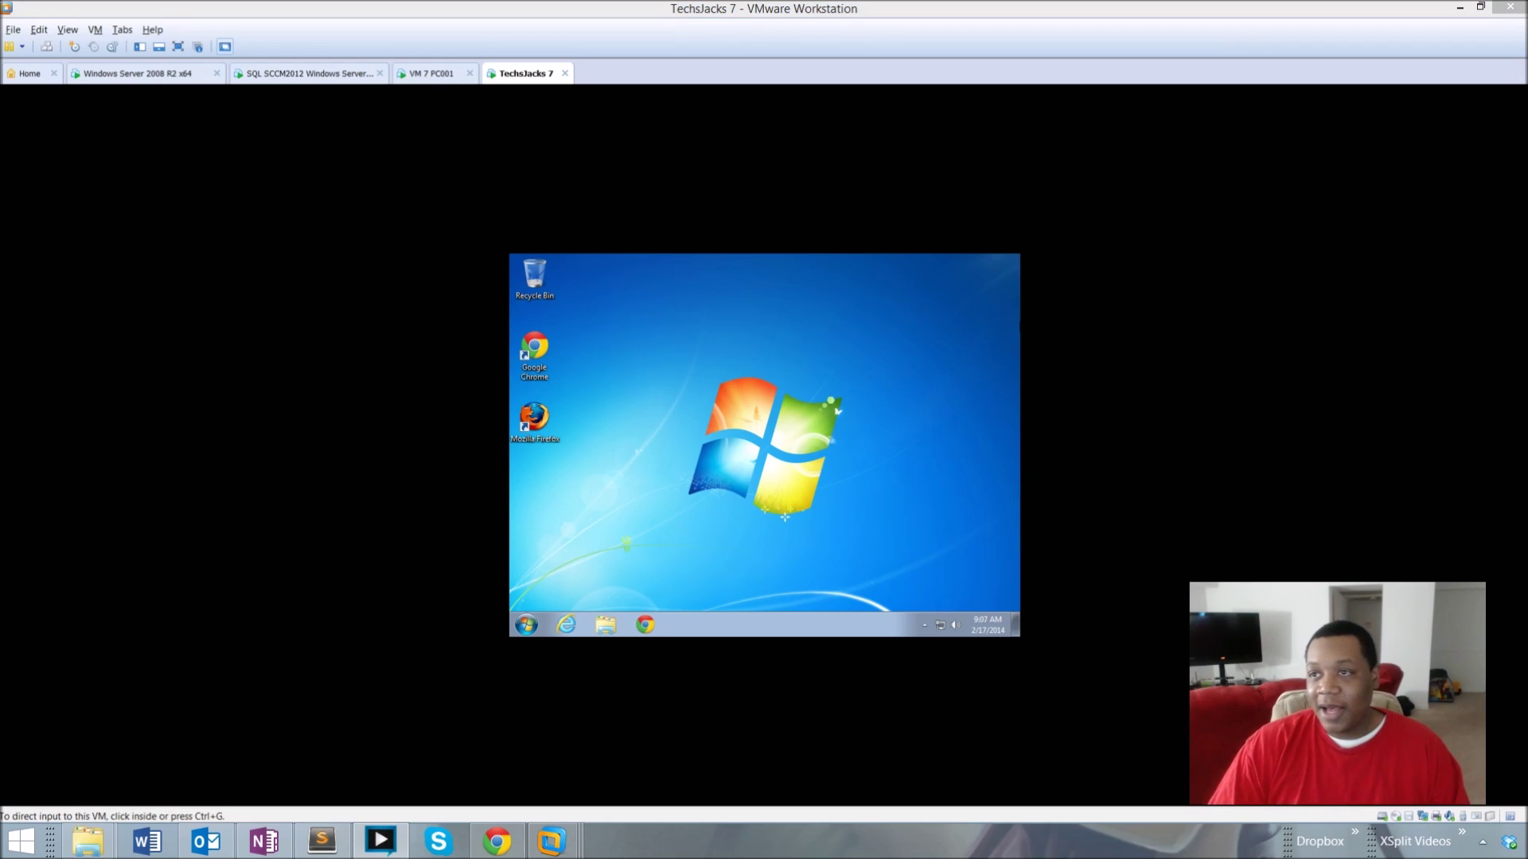